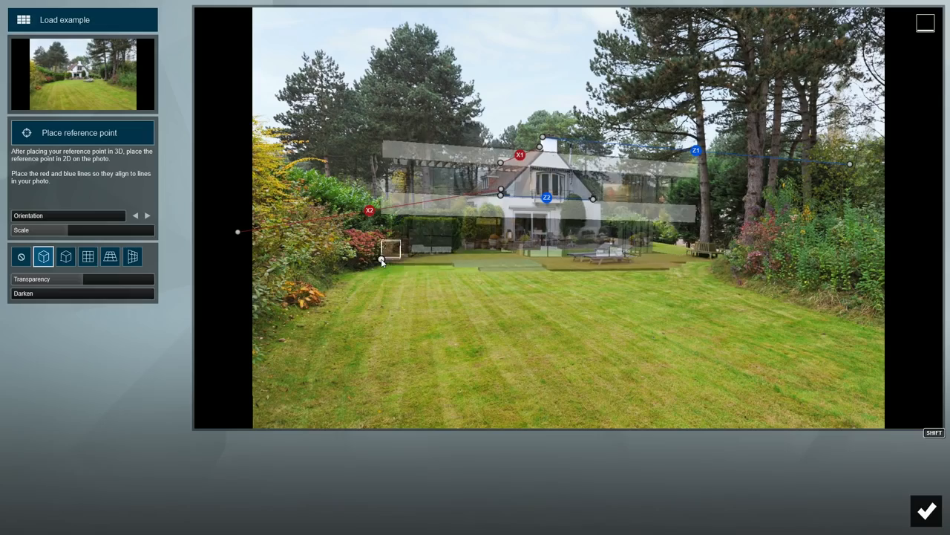
left_click_drag(65, 232, 62, 232, "shift")
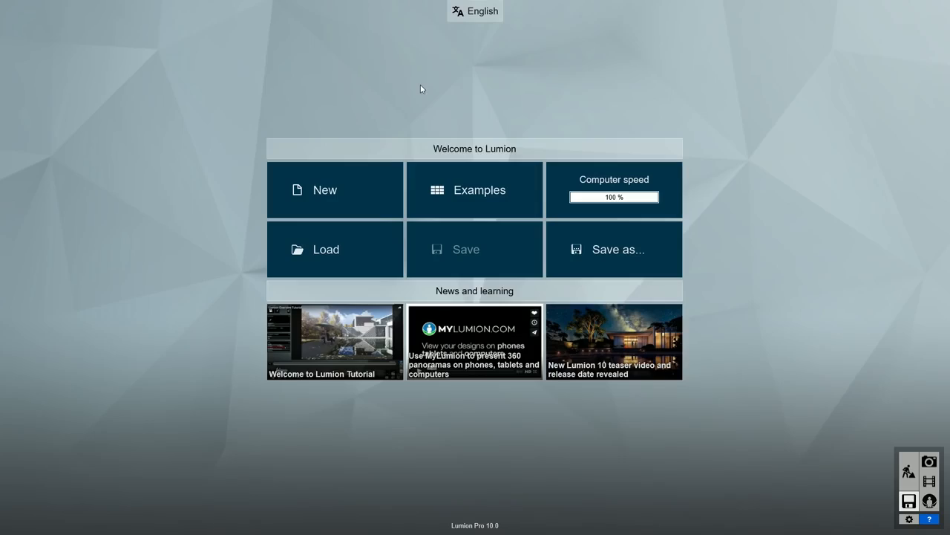
Step: Load the first example scene, the two-storey modern villa on a palm-lined street corner
left_click(461, 192)
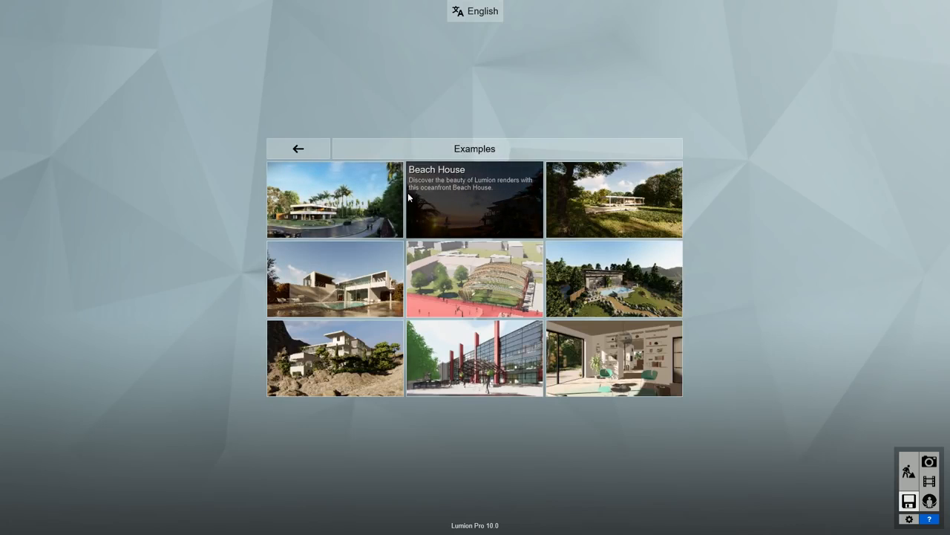
left_click(353, 207)
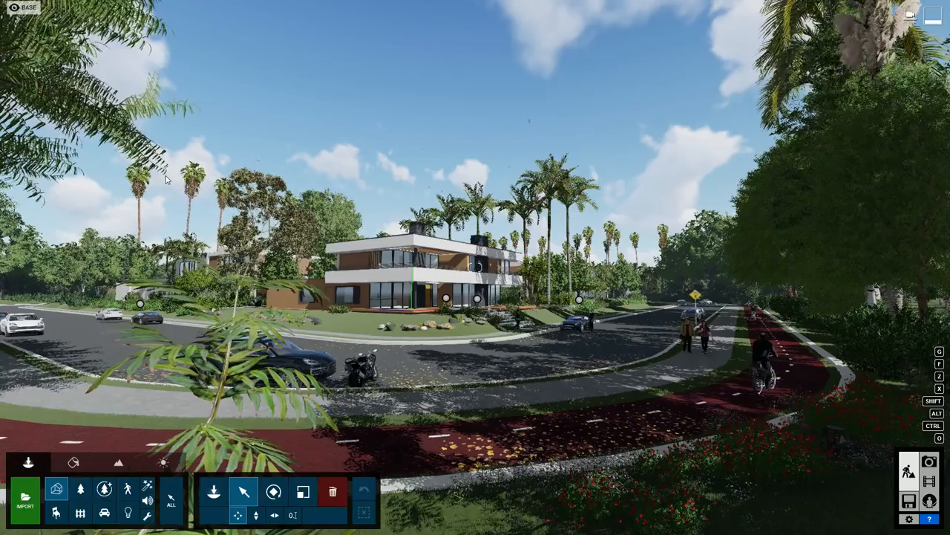
Step: Hide the Background Houses, Road & Sidewalk, Background Trees, Car & People, Terrain and Birds layers
mouse_move(52, 45)
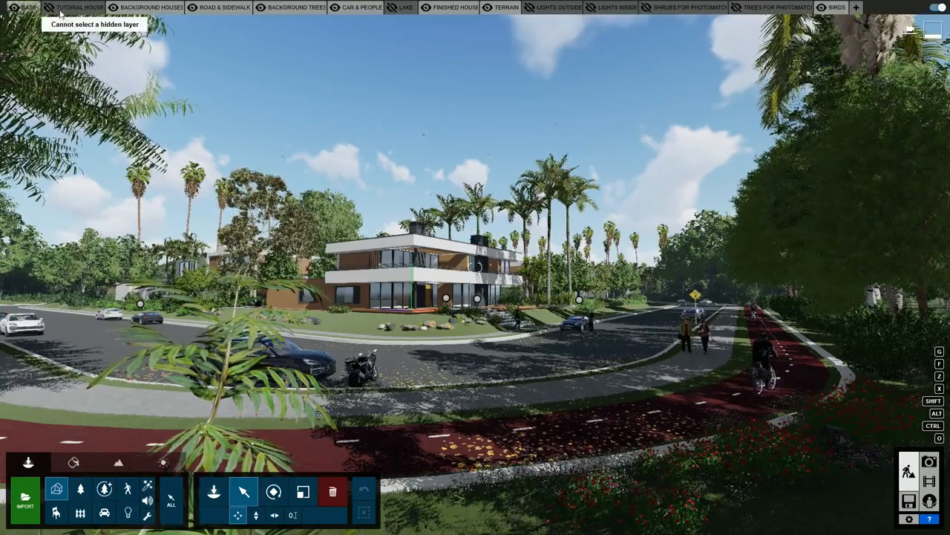
left_click(114, 7)
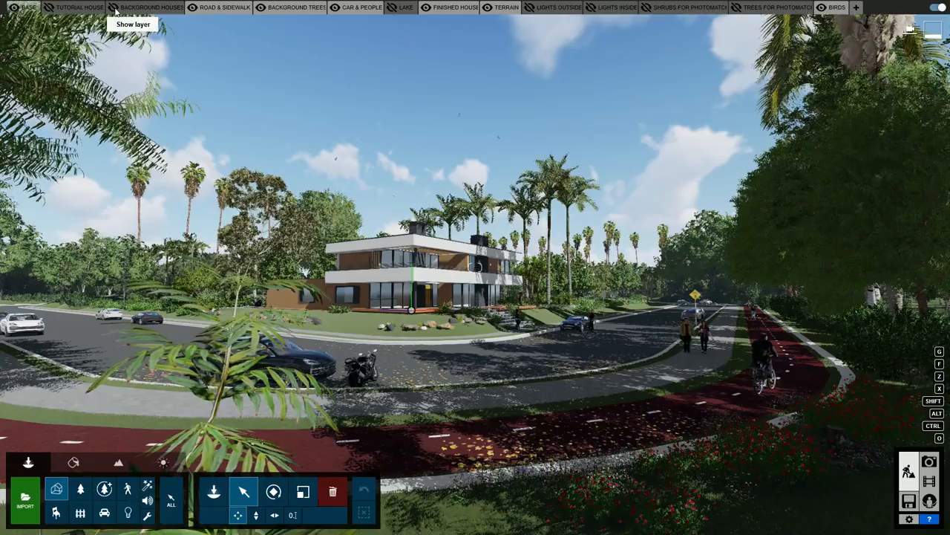
left_click(190, 7)
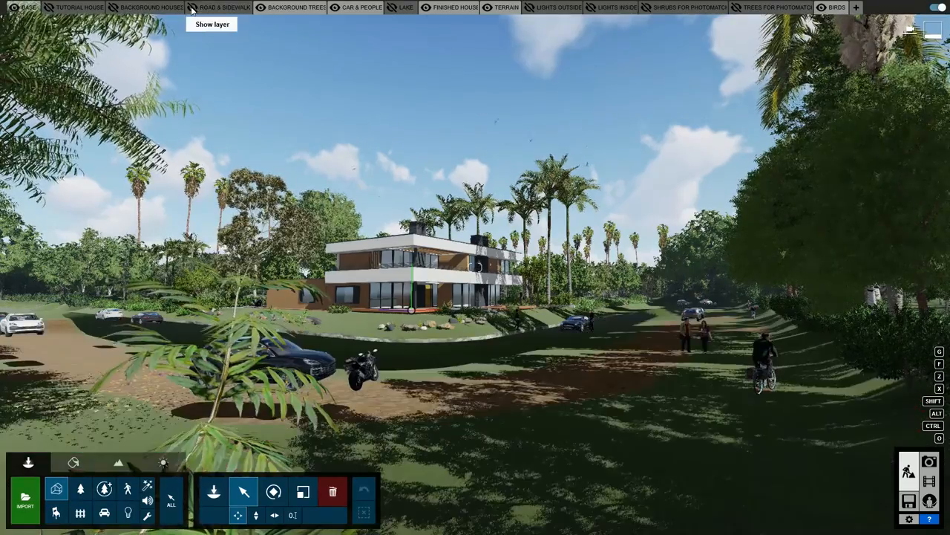
left_click(259, 7)
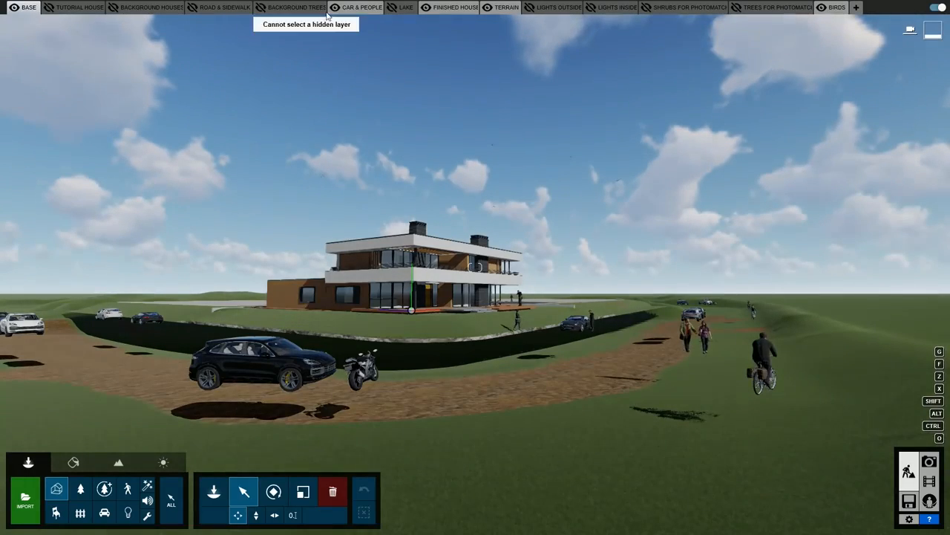
left_click(334, 7)
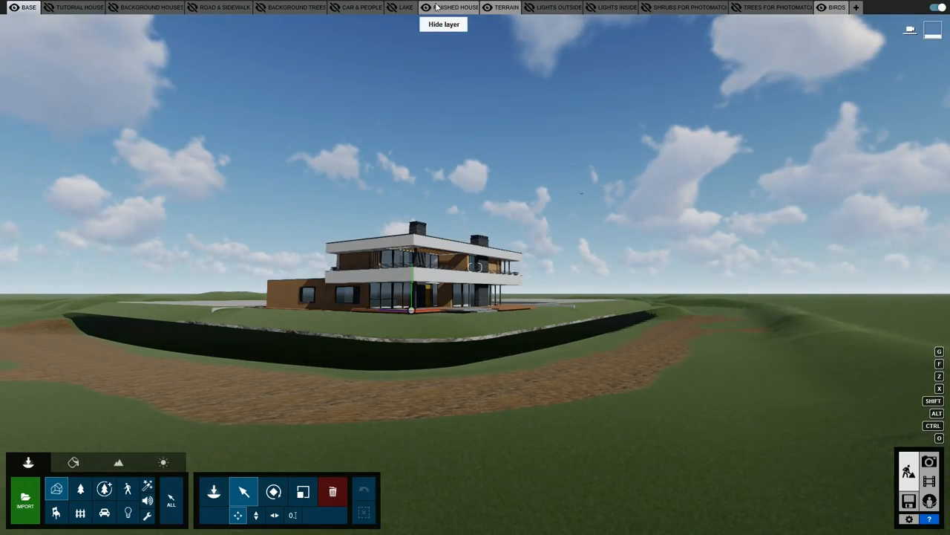
left_click(489, 7)
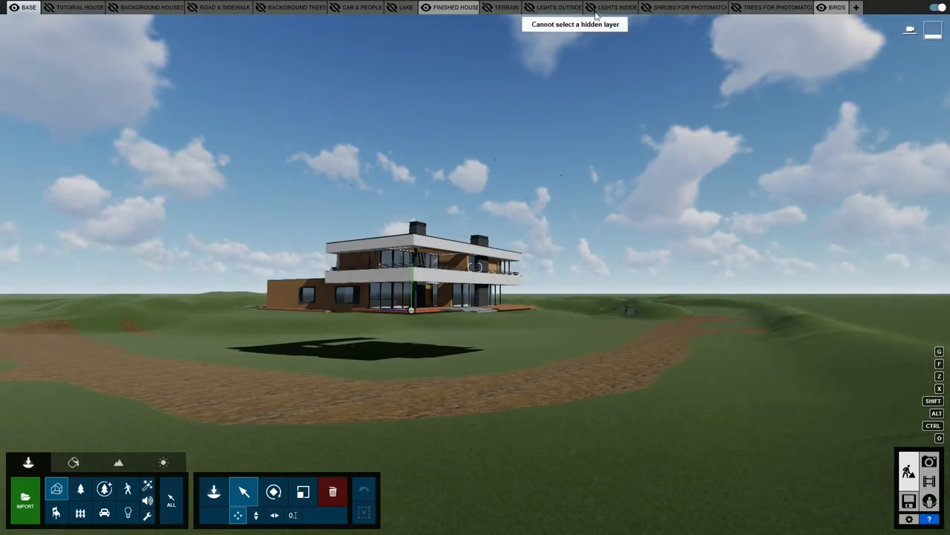
left_click(822, 7)
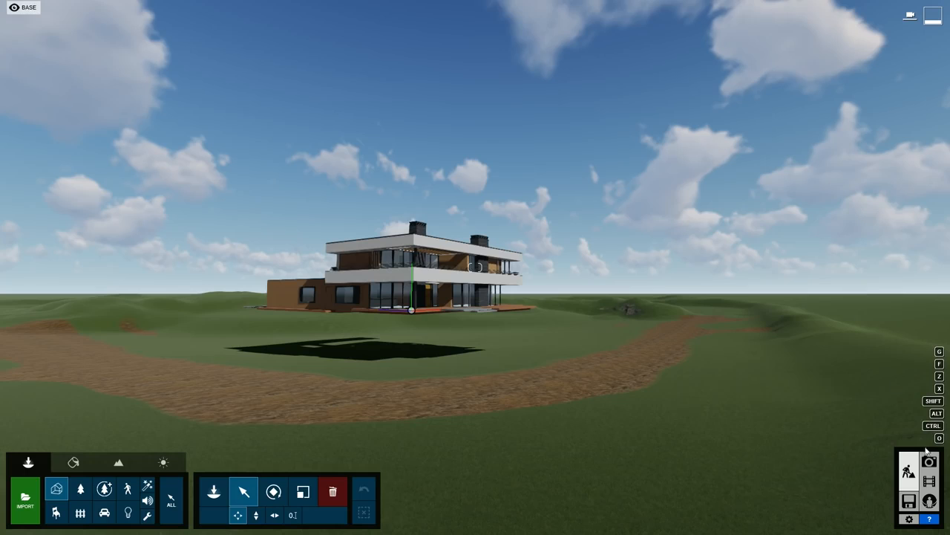
Step: Switch to Photo mode and store the current camera view of the house in photo slot 8
left_click(929, 462)
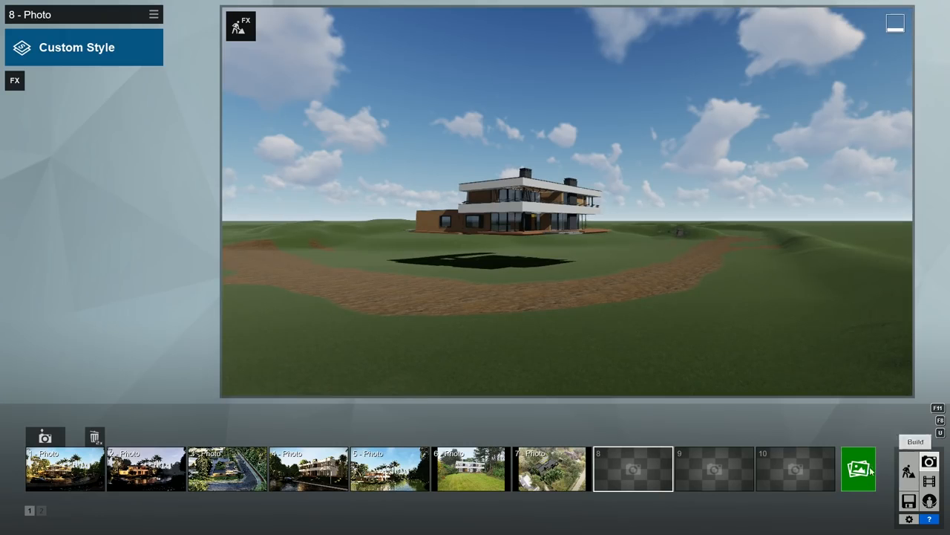
mouse_move(643, 458)
left_click(623, 441)
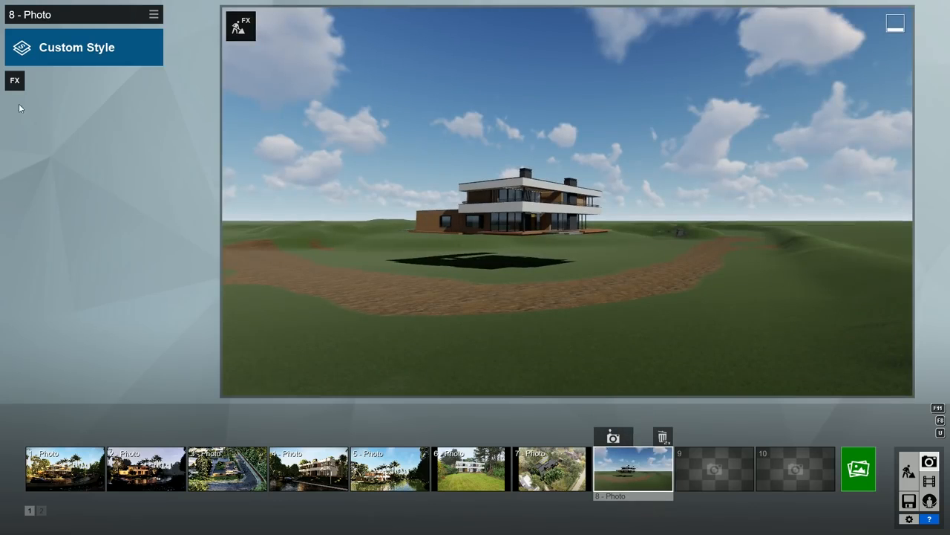
Step: Add the Photo Matching effect to photo 8 and open the effect for editing
left_click(15, 81)
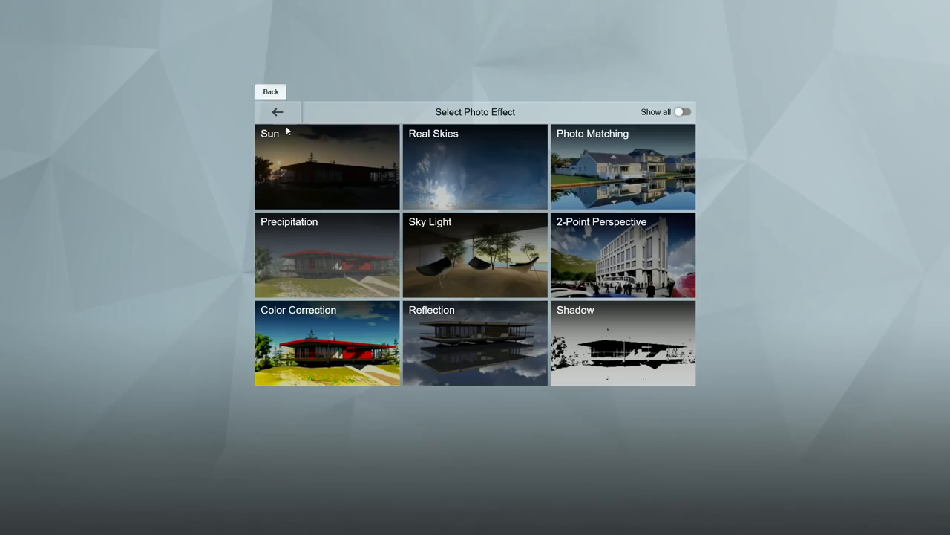
left_click(610, 171)
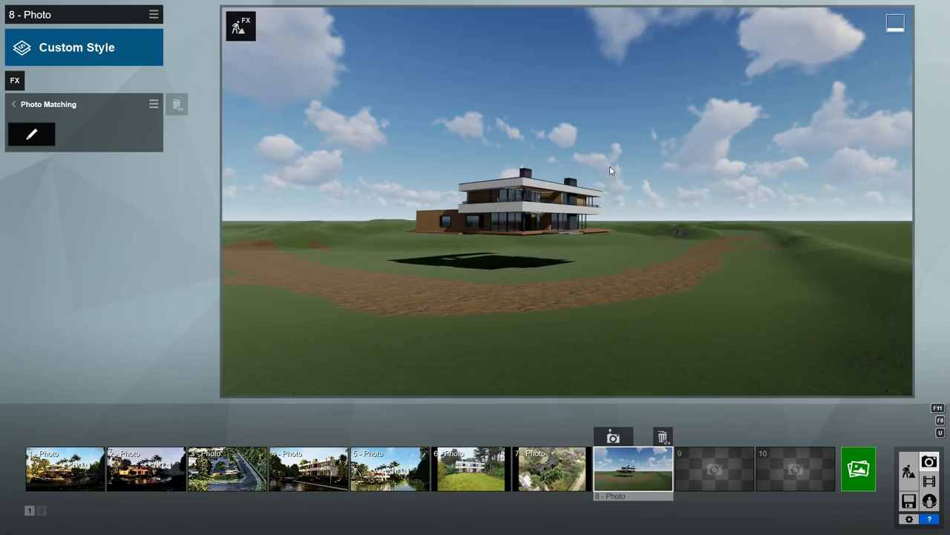
left_click(30, 135)
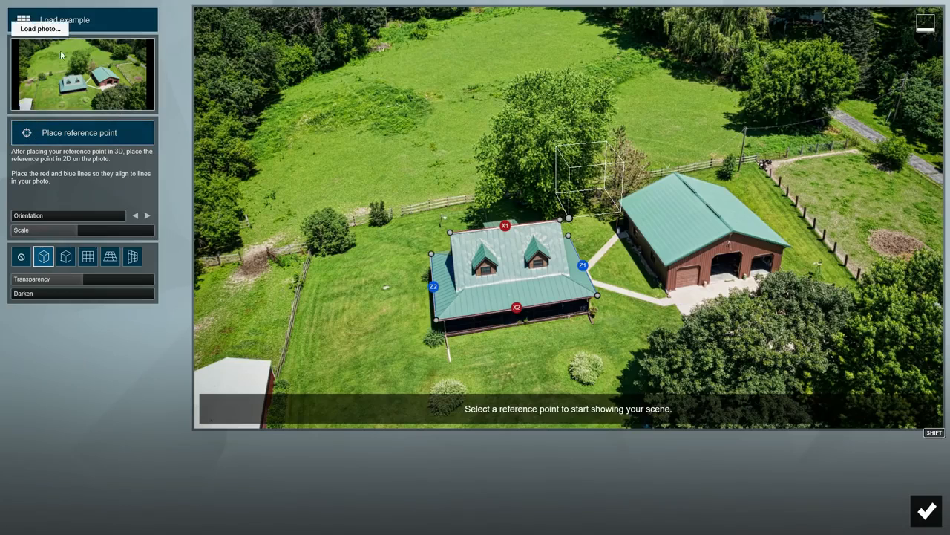
Step: Try the photo matching examples of the waterfront house and the brick house, then reload the waterfront one
left_click(65, 20)
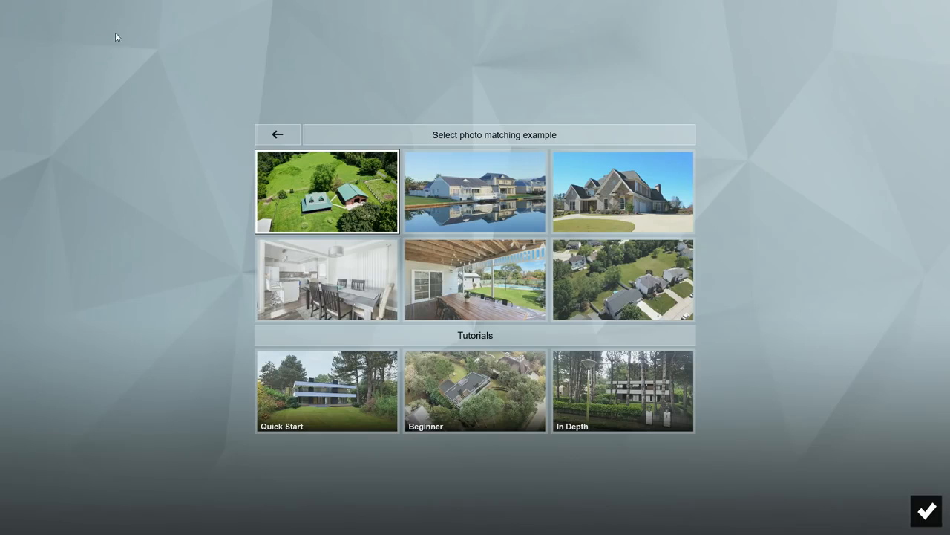
left_click(457, 191)
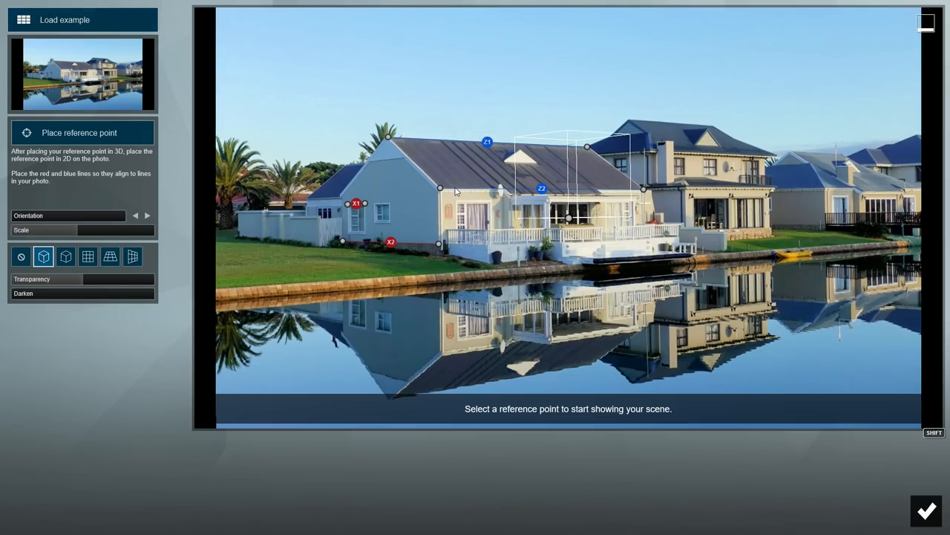
left_click(91, 21)
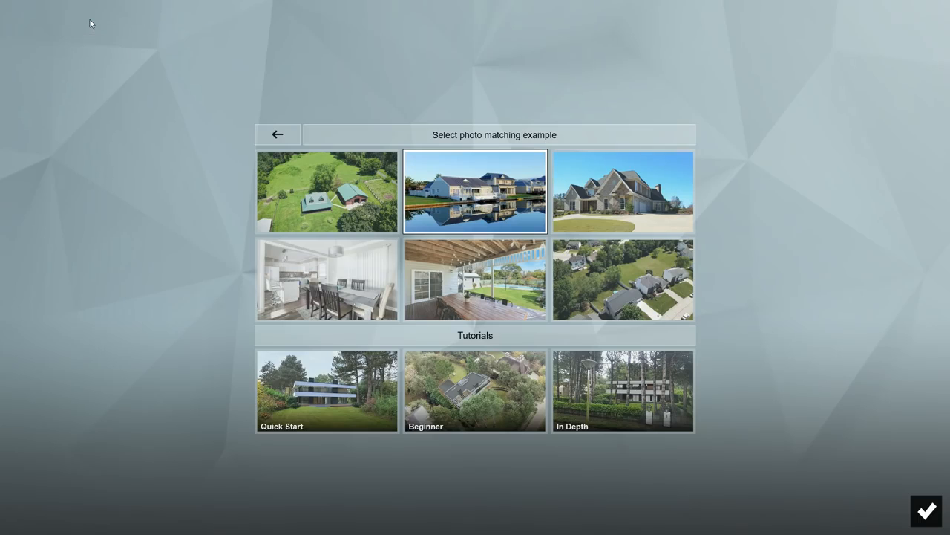
left_click(616, 211)
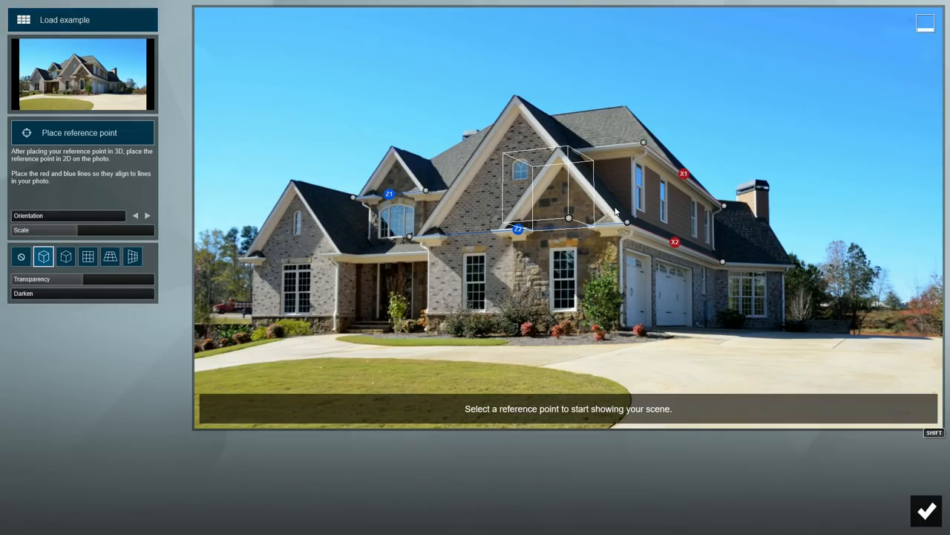
left_click(74, 20)
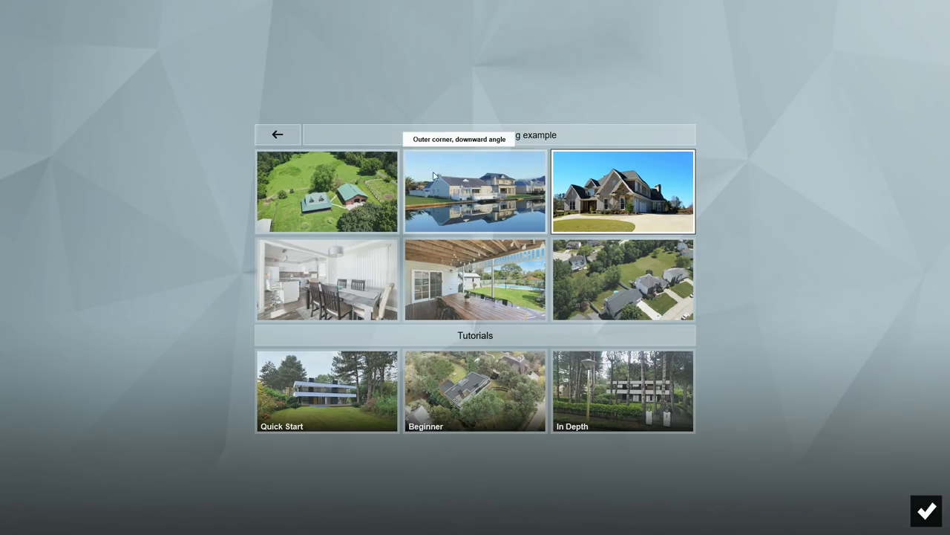
left_click(455, 185)
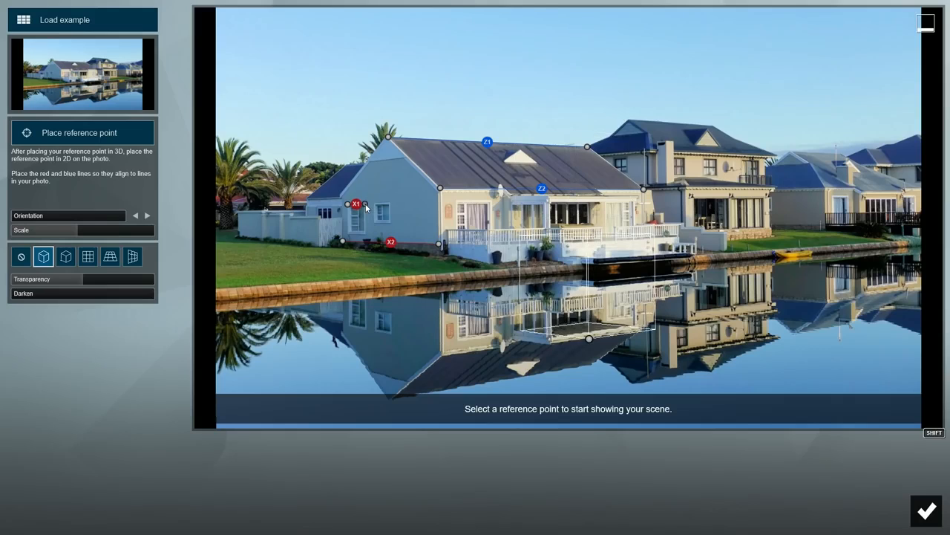
Step: Try repositioning the ends of lines X1 and Z1 on the waterfront example and moving the reference point down onto the water
left_click_drag(365, 206, 391, 206)
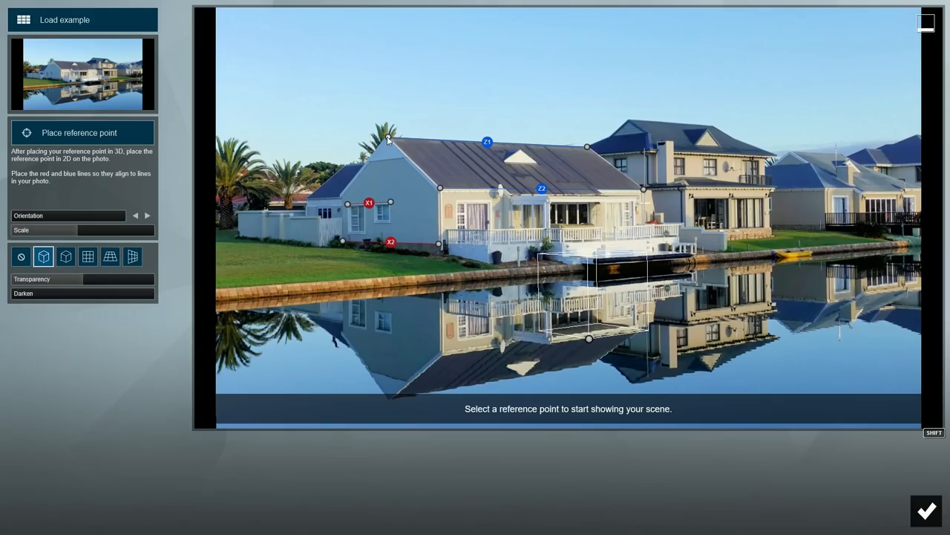
left_click_drag(389, 139, 383, 152)
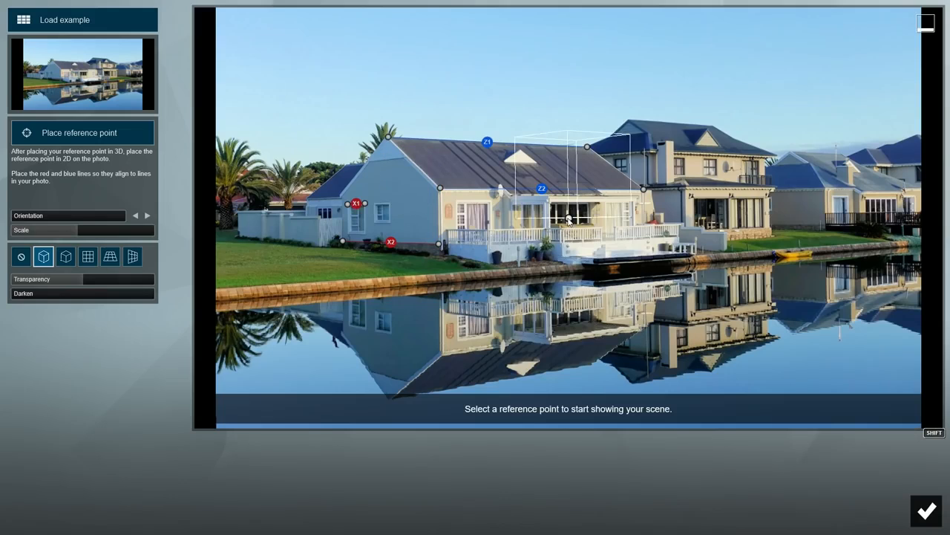
left_click_drag(569, 219, 583, 319)
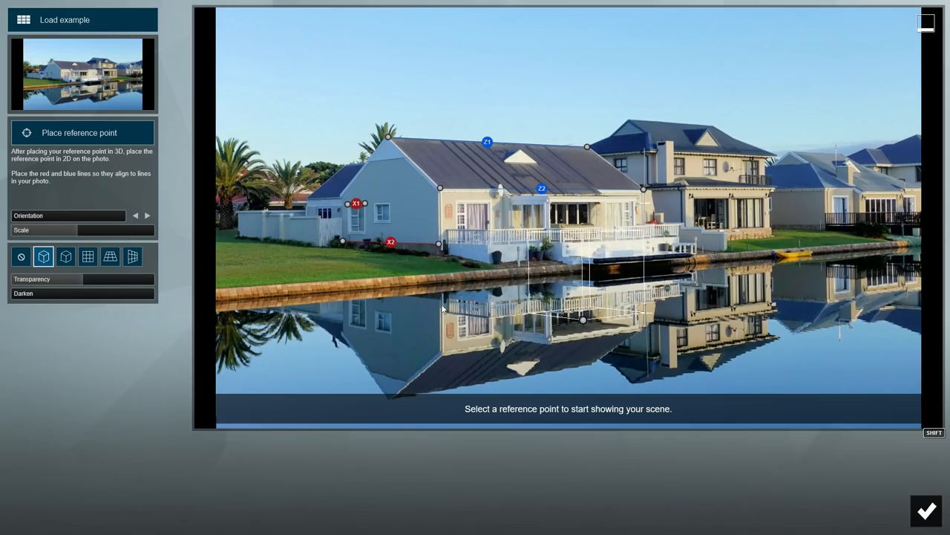
Step: Try the XZ plane grid while moving the reference point farther forward on the water, and switch back to the box guide
left_click(89, 257)
left_click(111, 256)
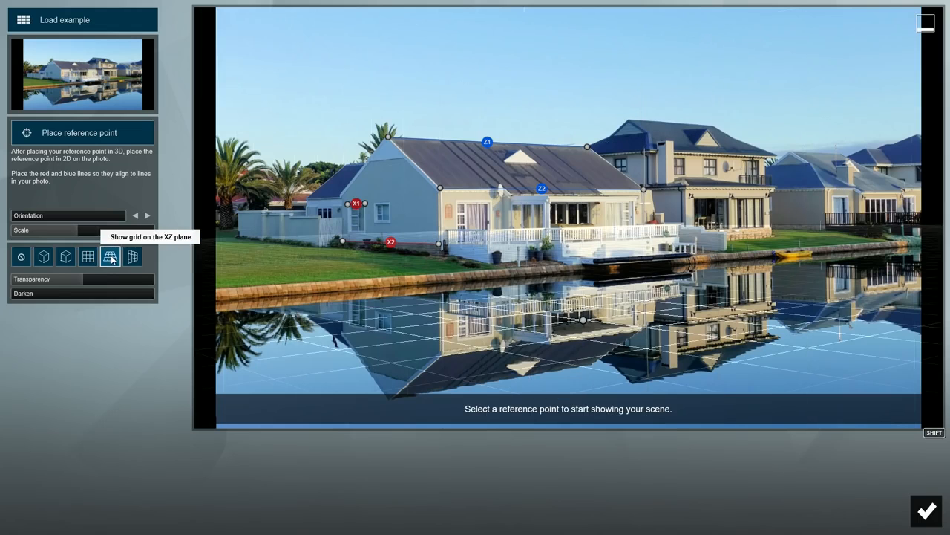
left_click_drag(582, 320, 589, 339)
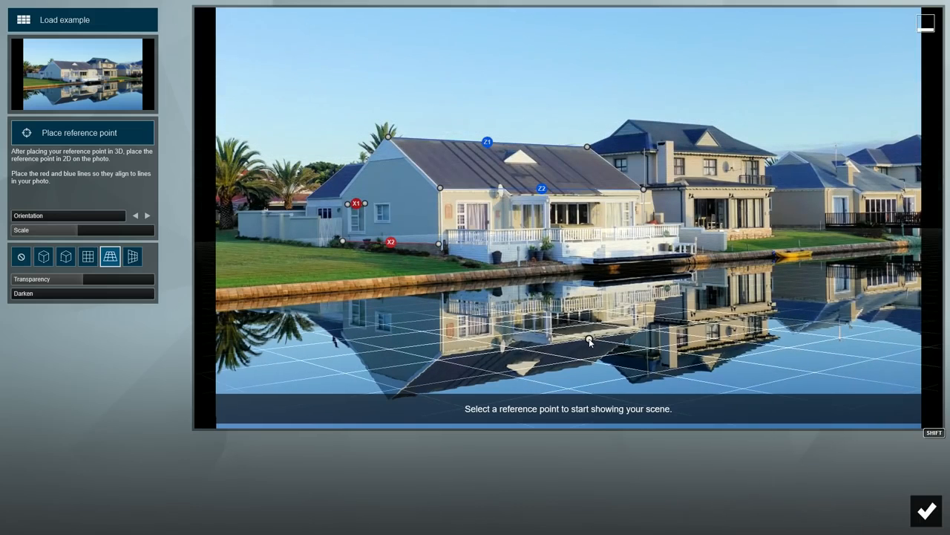
left_click(43, 257)
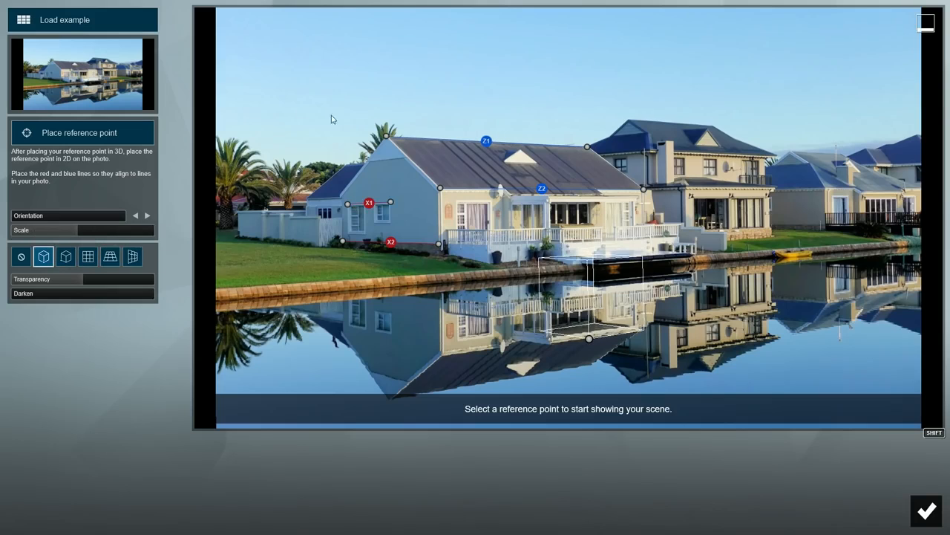
Step: Load 709_2160.jpg from the tutorial 1 folder as the background photo for photo matching
left_click(83, 81)
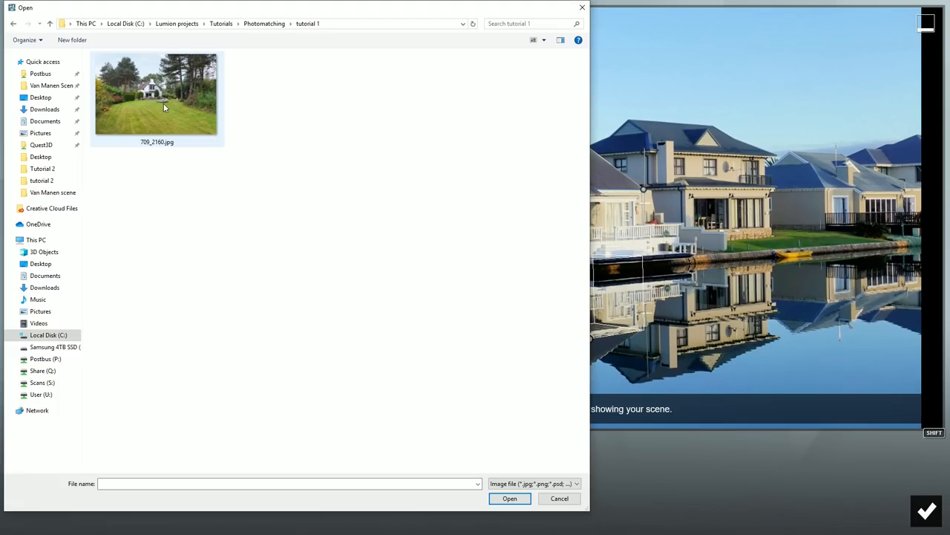
double_click(164, 103)
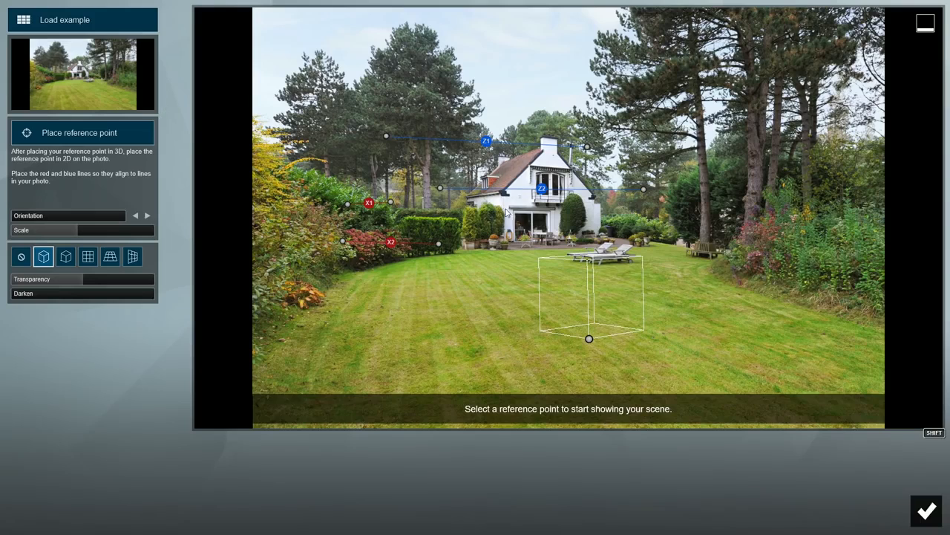
Step: Align line Z2 with the eave height across the white house's gable front and line Z1 with the chimney top
left_click_drag(440, 188, 503, 197)
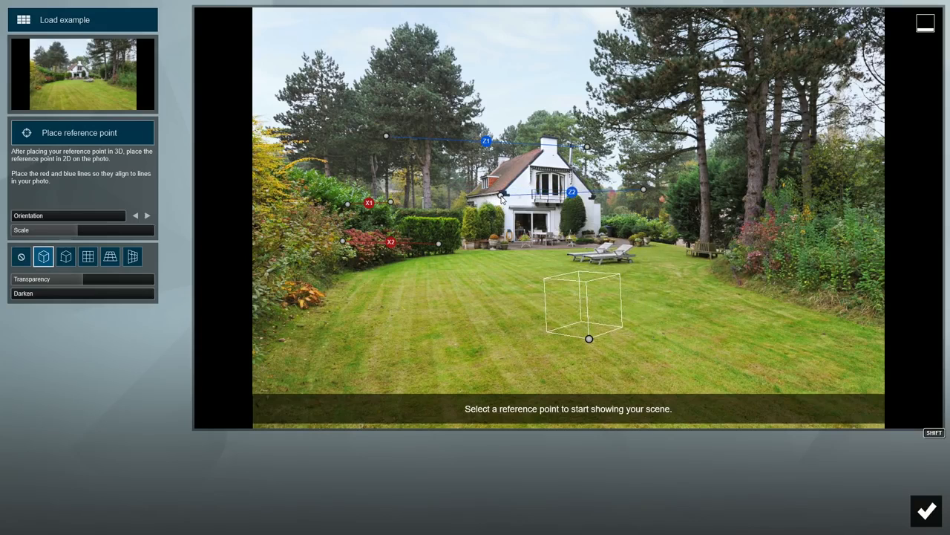
left_click_drag(645, 188, 594, 202)
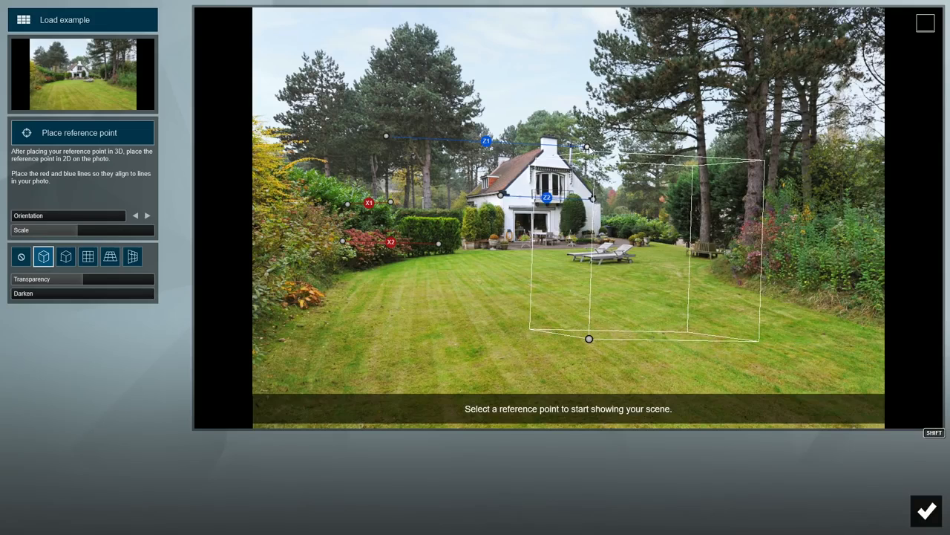
left_click_drag(589, 148, 559, 140)
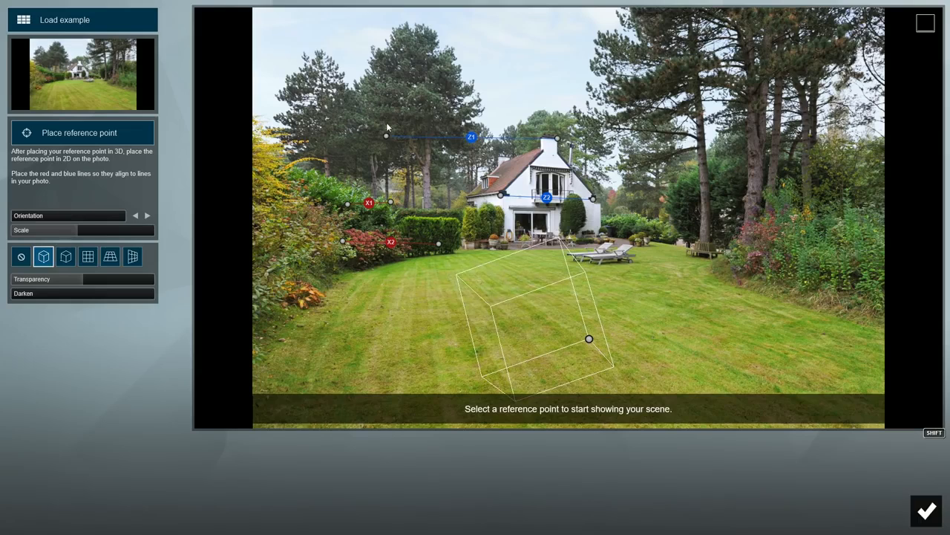
left_click_drag(386, 136, 545, 140)
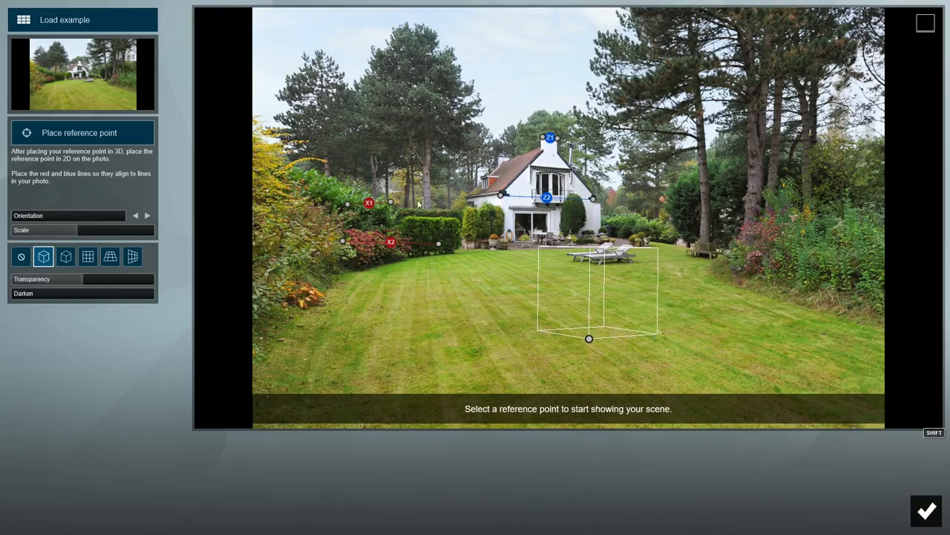
Step: Align line X1 with the white house's roof ridge and X2 with its side eave, extending the outer ends of X2 and Z1 for accuracy
left_click_drag(391, 201, 540, 148)
left_click_drag(344, 205, 501, 165)
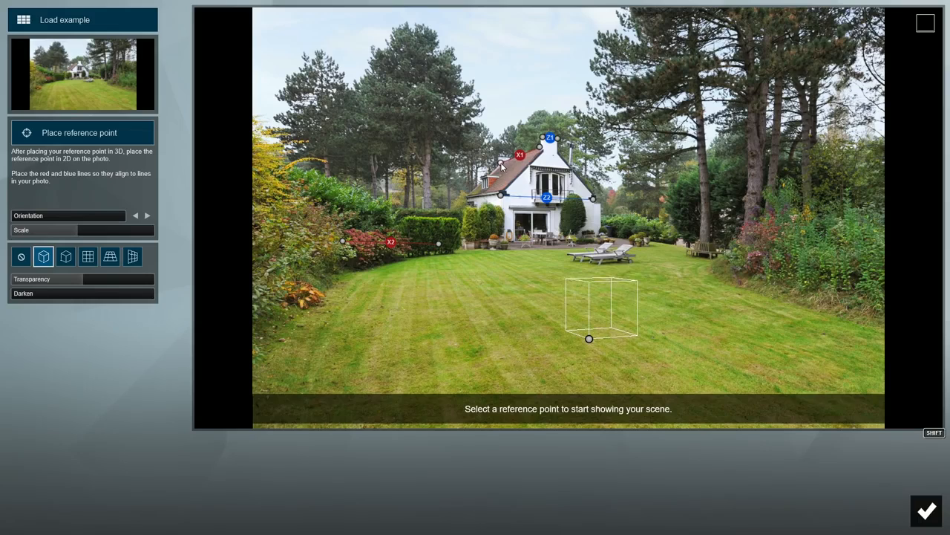
left_click_drag(439, 246, 501, 193)
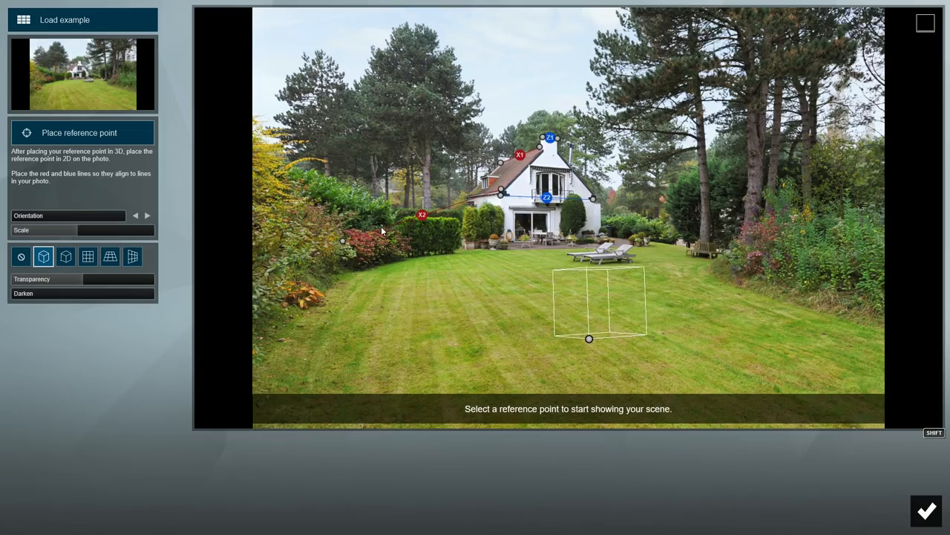
left_click_drag(343, 242, 468, 199)
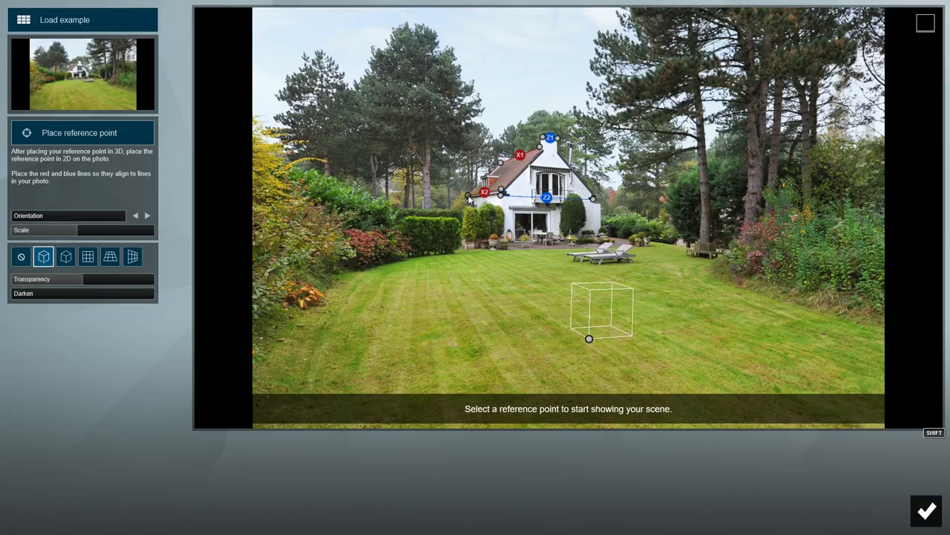
left_click_drag(468, 196, 237, 232)
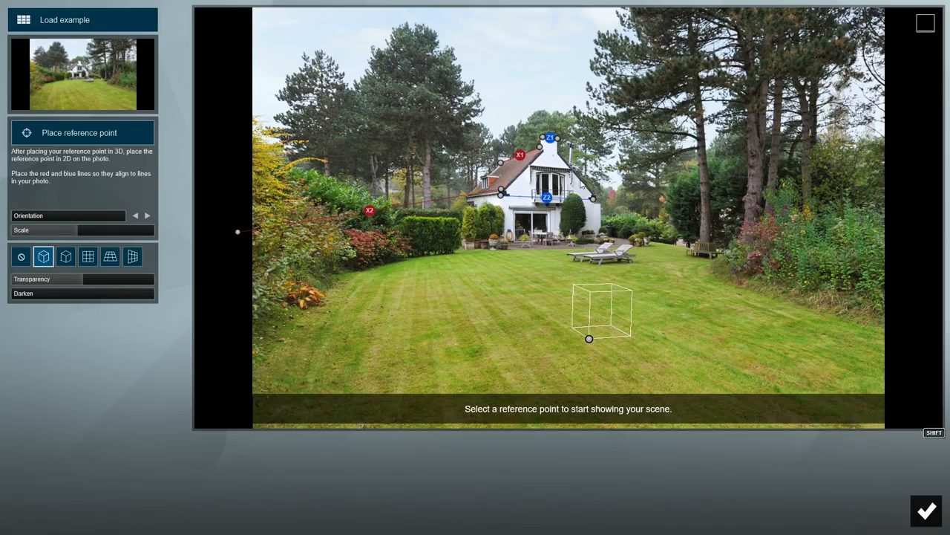
left_click_drag(556, 139, 850, 163)
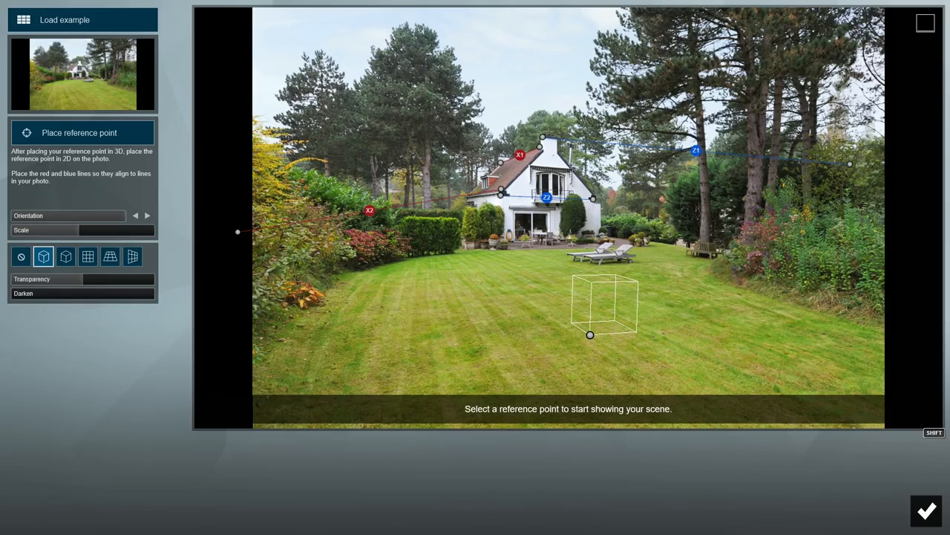
Step: Check the perspective with the YZ, XZ and XY plane grids and with no helper, and switch back to the box guide
left_click(88, 257)
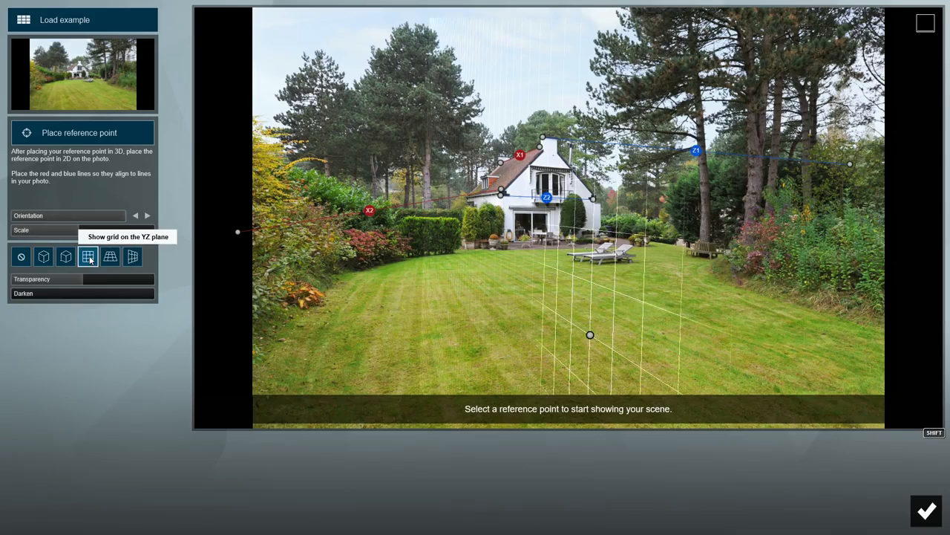
left_click(109, 260)
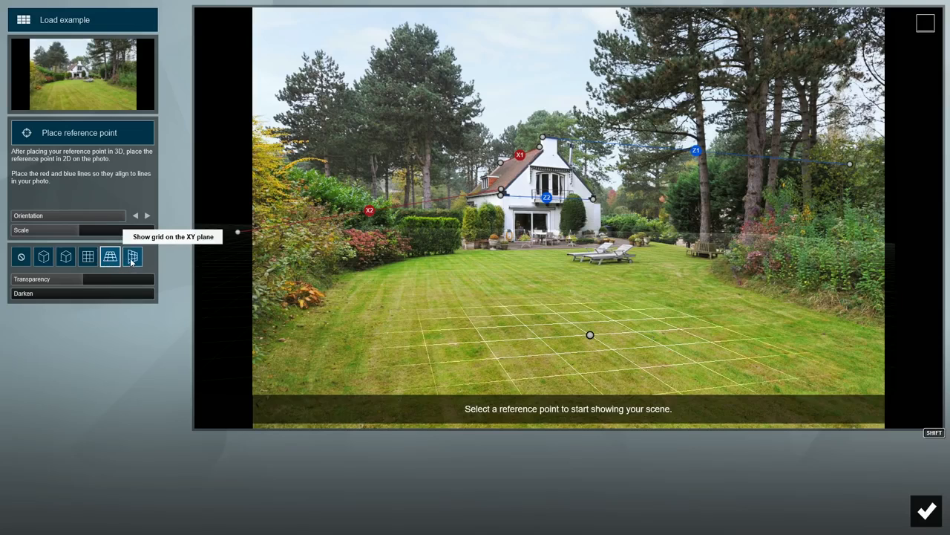
left_click(131, 260)
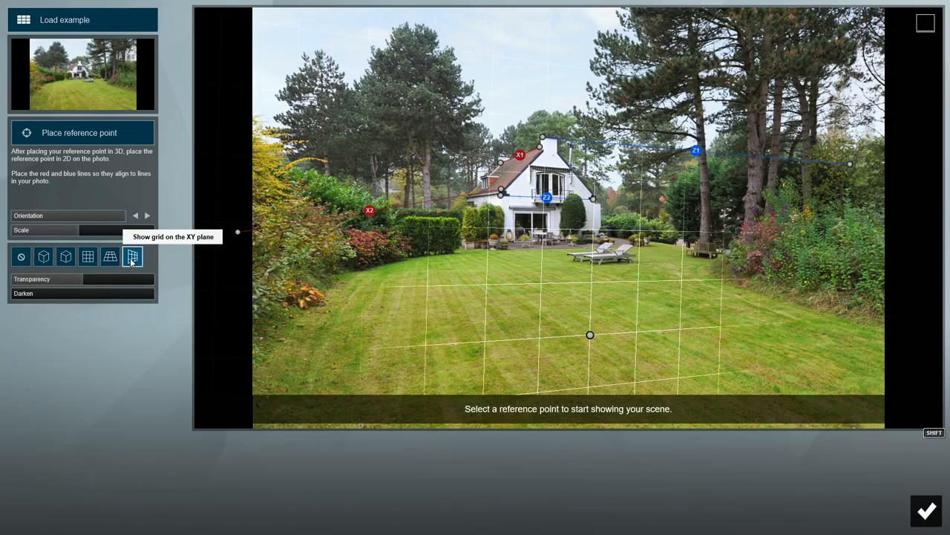
left_click(21, 257)
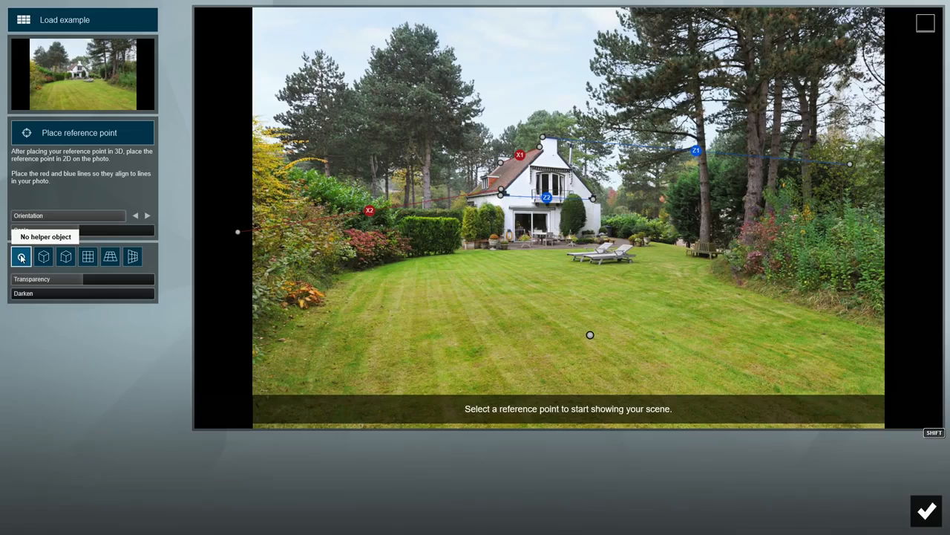
left_click(43, 256)
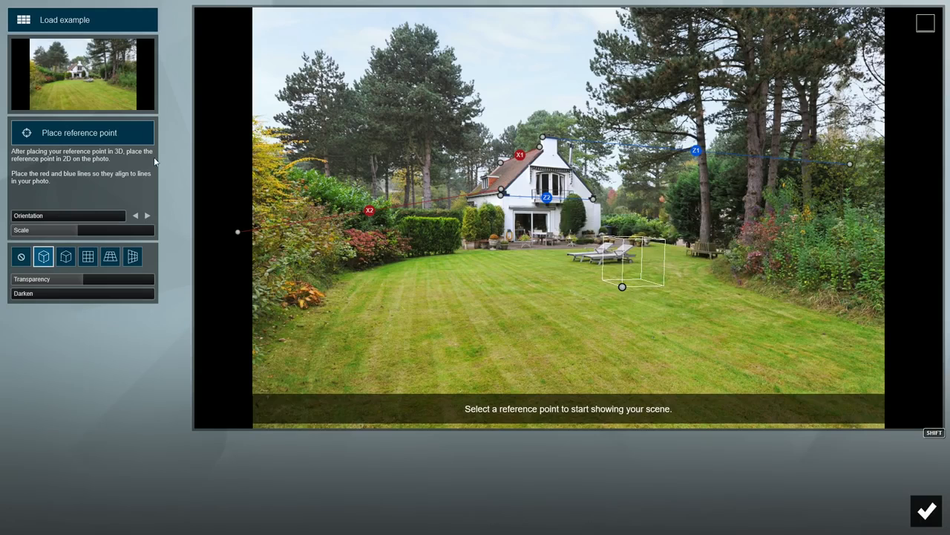
Step: Anchor the reference point to the front corner of the villa's wooden terrace and move it in the photo to the lawn's edge beside the hedge
left_click(66, 132)
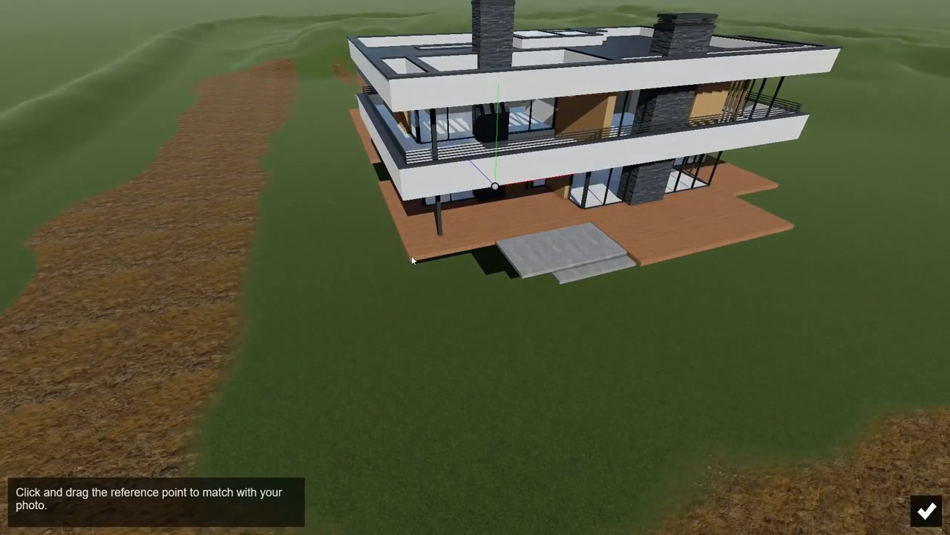
left_click(926, 511)
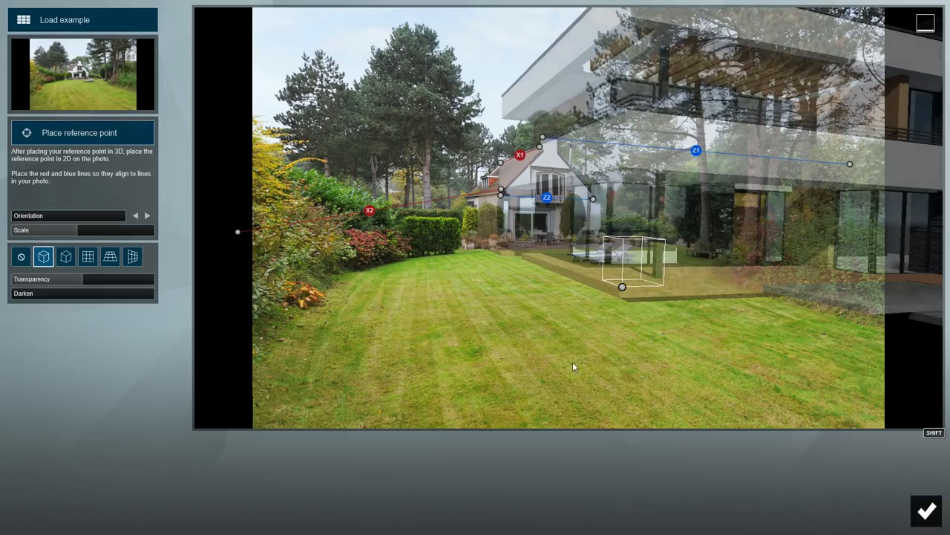
left_click_drag(622, 288, 405, 261)
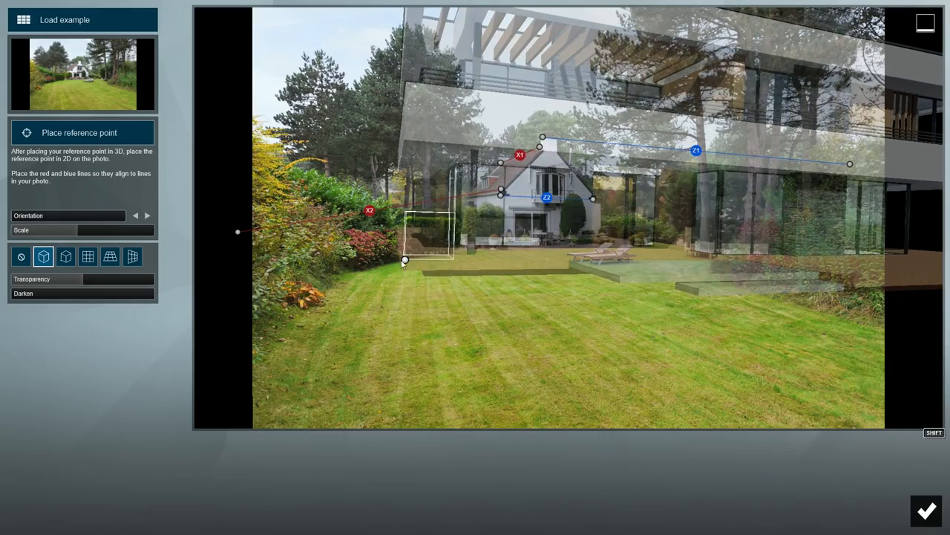
Step: Scale down the villa and reposition its reference point at the far hedge so the building covers the existing white house
left_click_drag(78, 235, 12, 242)
left_click_drag(406, 261, 380, 250)
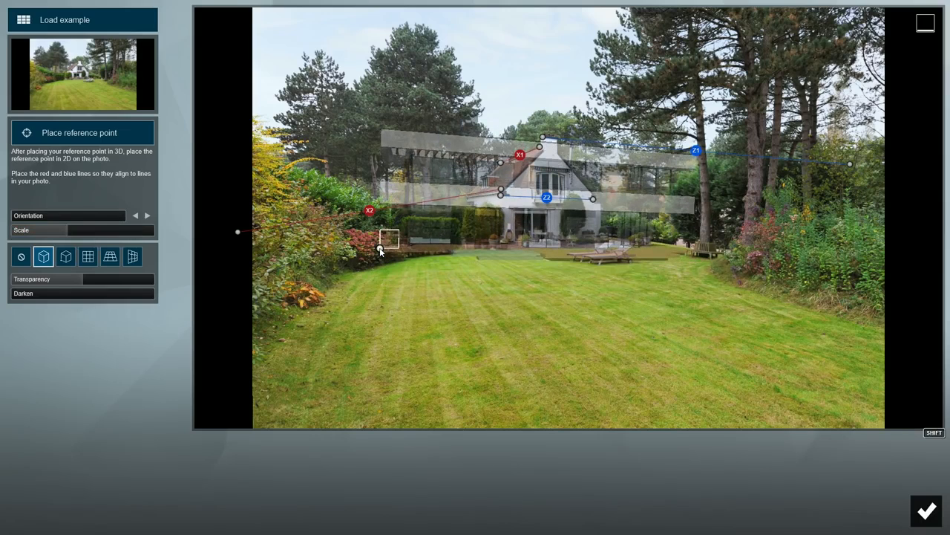
left_click_drag(67, 236, 13, 236)
left_click_drag(380, 247, 405, 252)
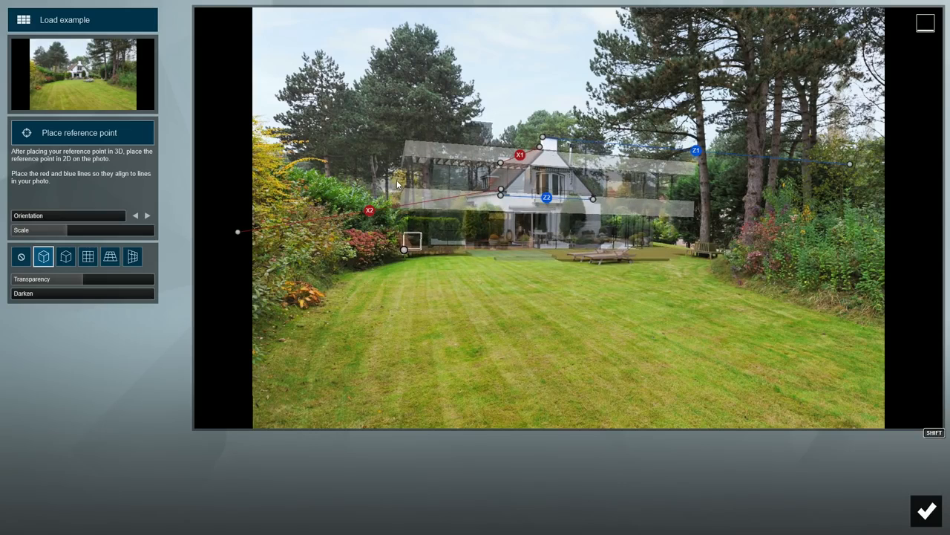
Step: Try the orientation setting, make the villa fully opaque over the photo, and apply the photo match
left_click_drag(17, 218, 128, 224)
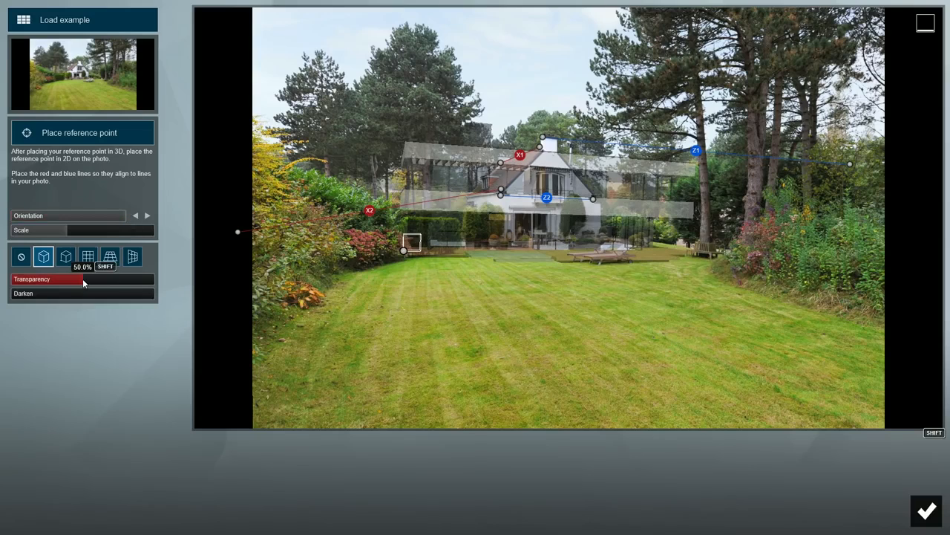
left_click_drag(82, 278, 193, 284)
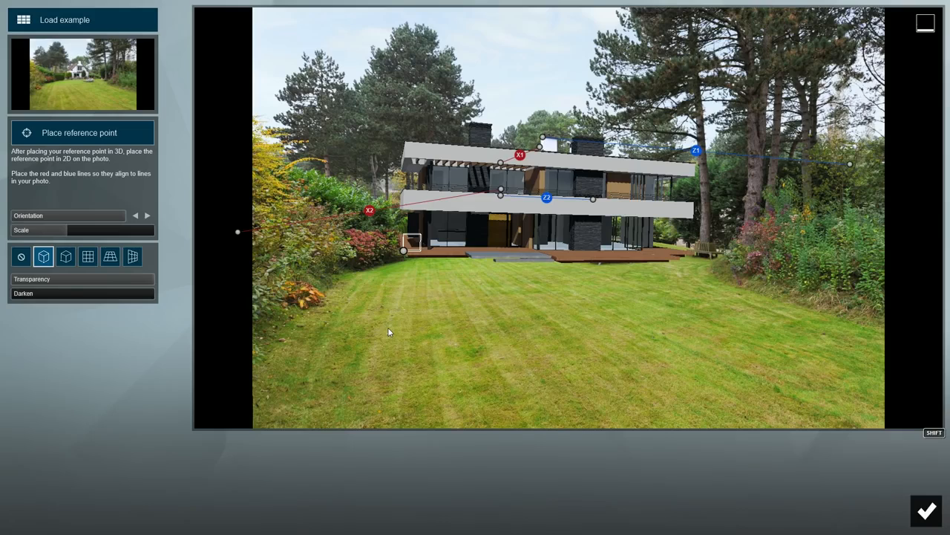
left_click(928, 510)
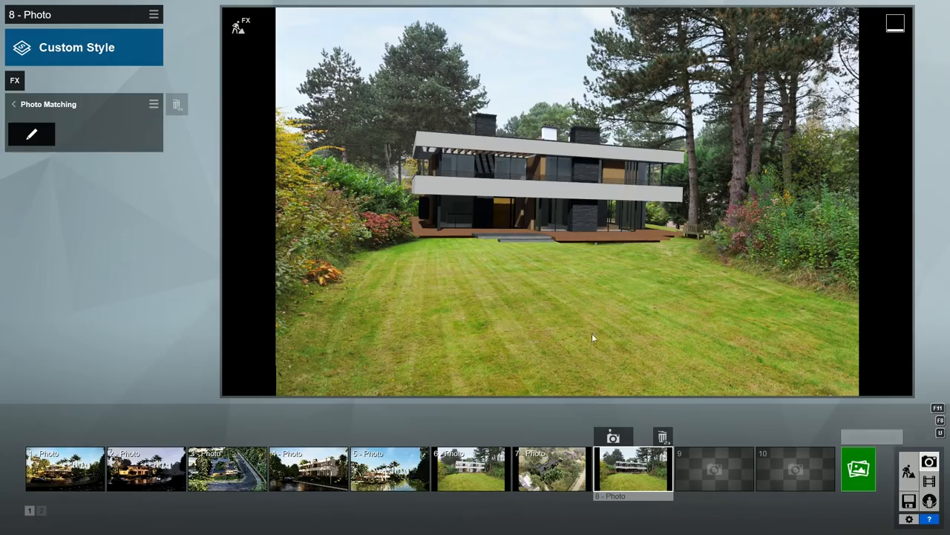
Step: Add a Real Skies effect using the third Overcast sky and set its heading to the minimum
left_click(13, 104)
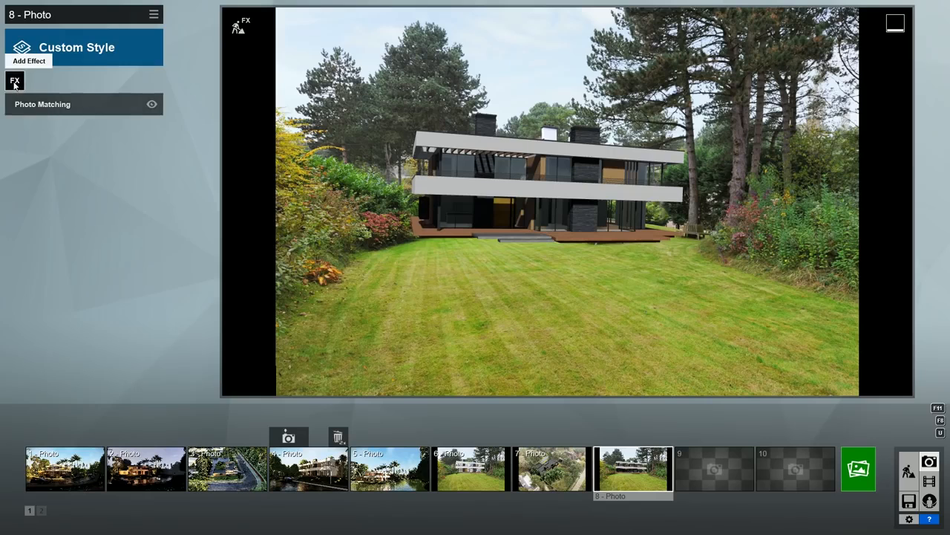
left_click(13, 80)
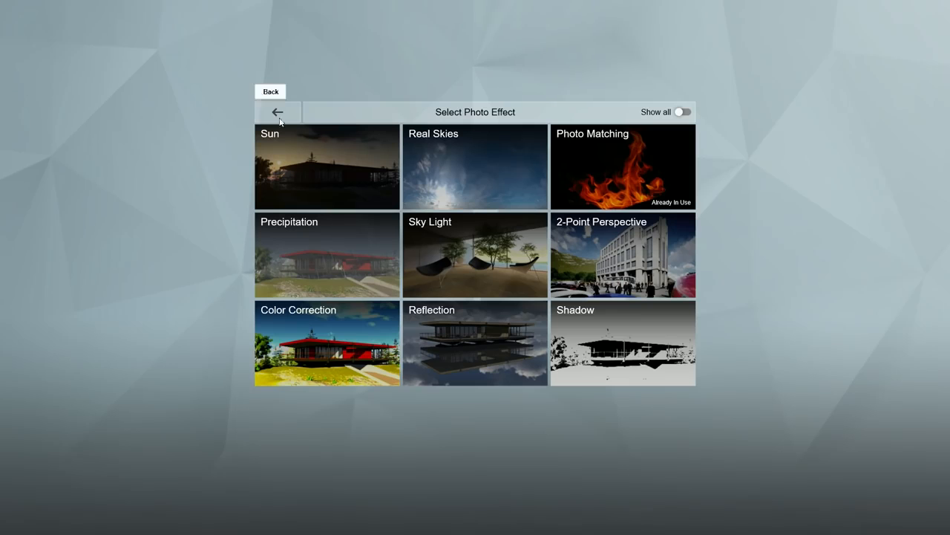
left_click(472, 169)
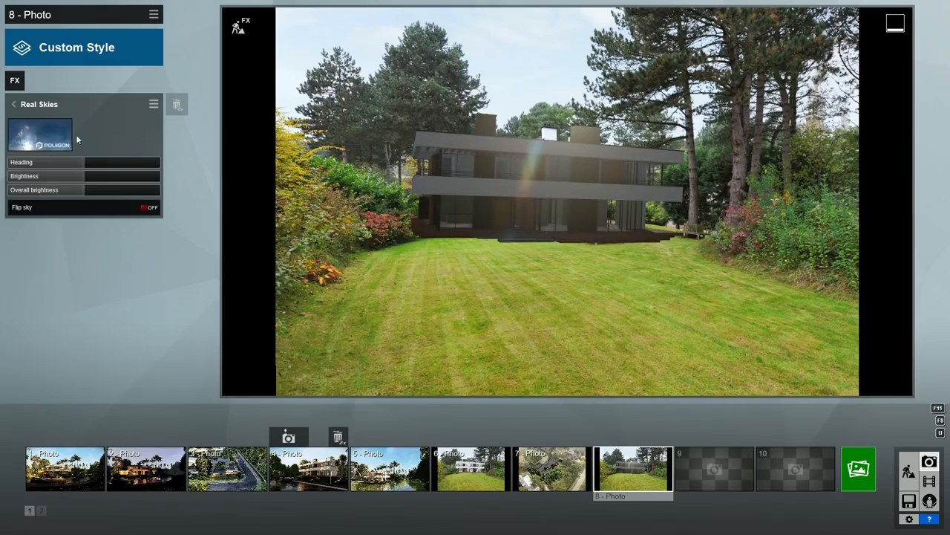
left_click(50, 137)
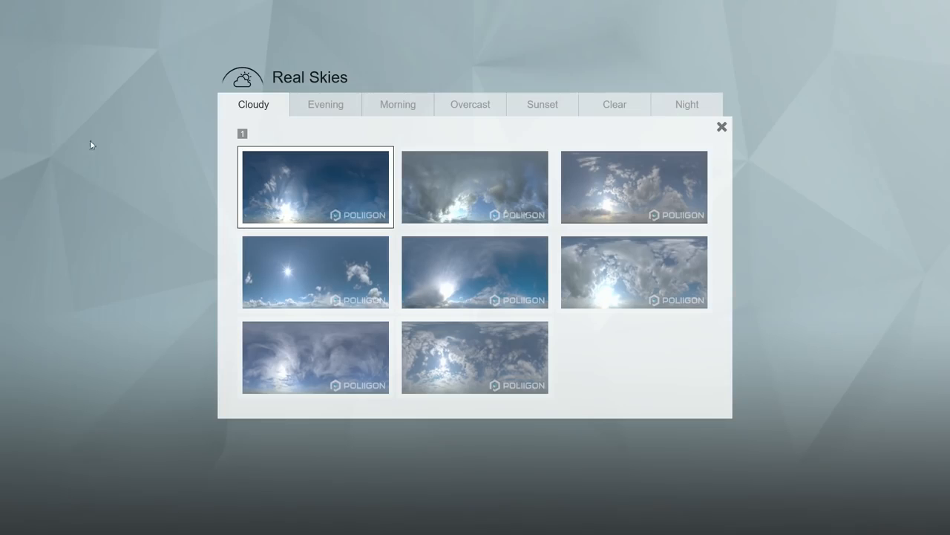
left_click(489, 106)
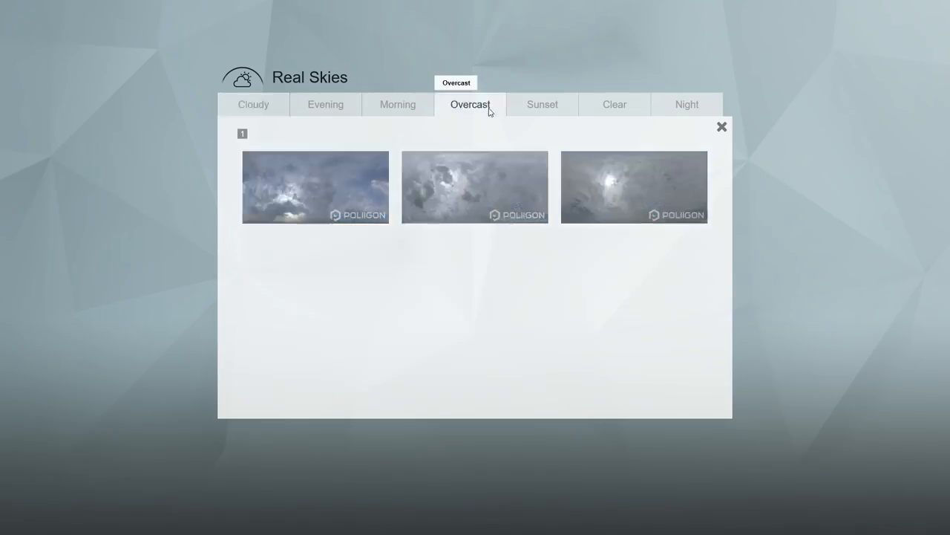
left_click(608, 184)
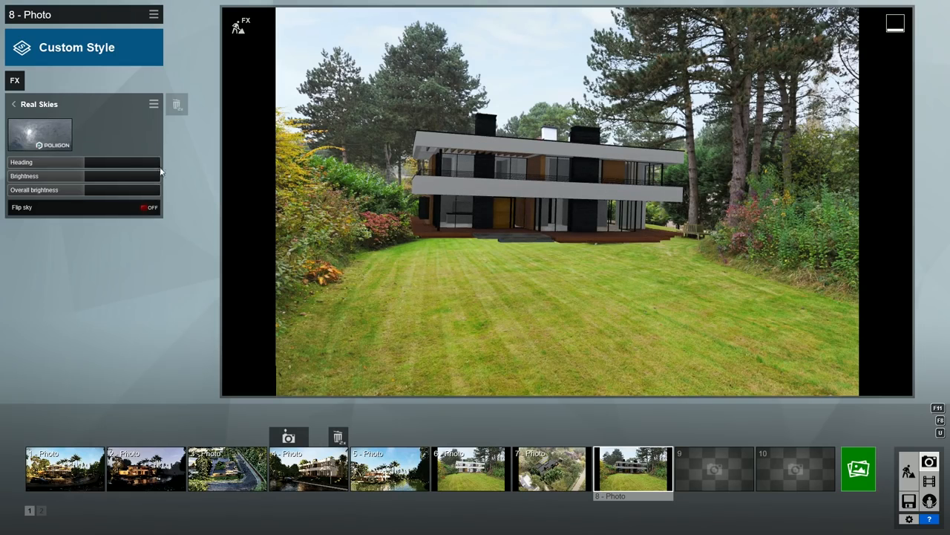
left_click_drag(85, 163, 14, 164)
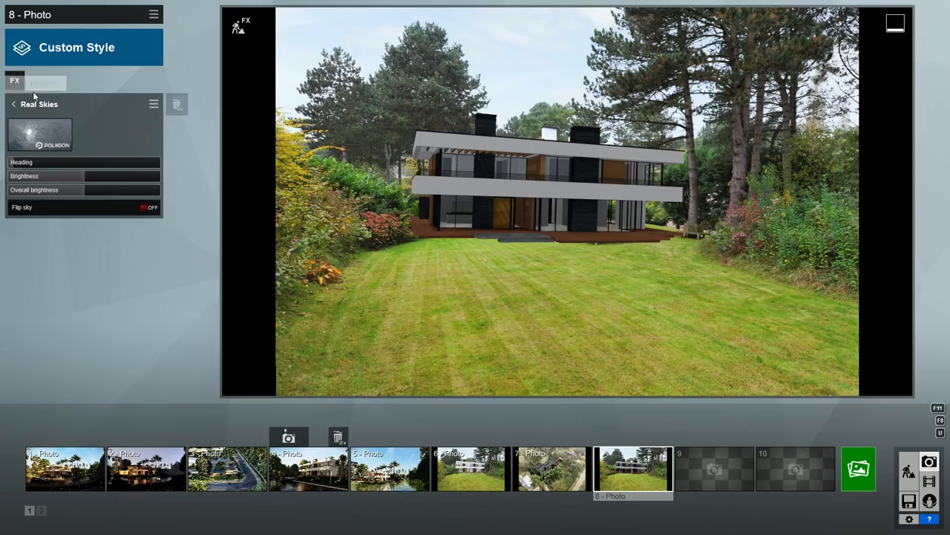
Step: Add a Color Correction effect and lower its high limit to about two thirds to brighten the villa
left_click(14, 103)
left_click(15, 82)
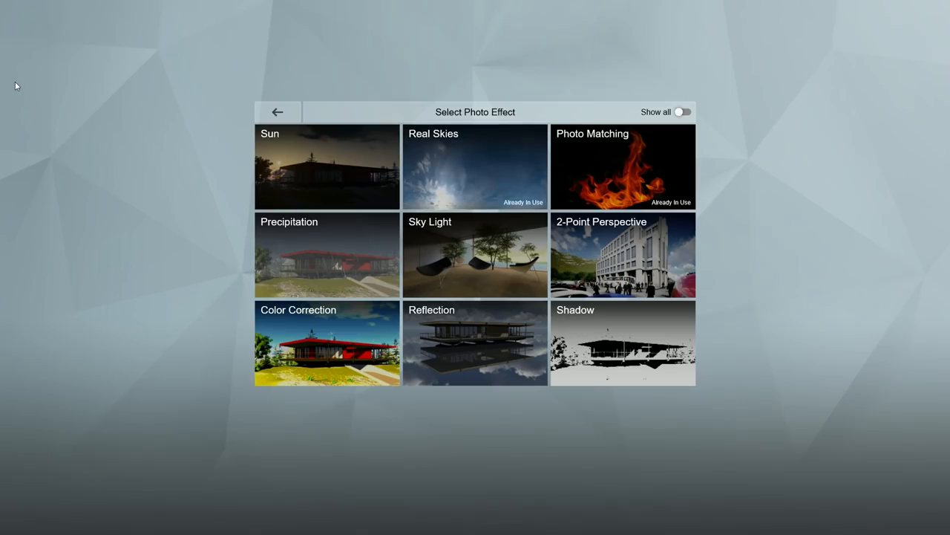
left_click(293, 340)
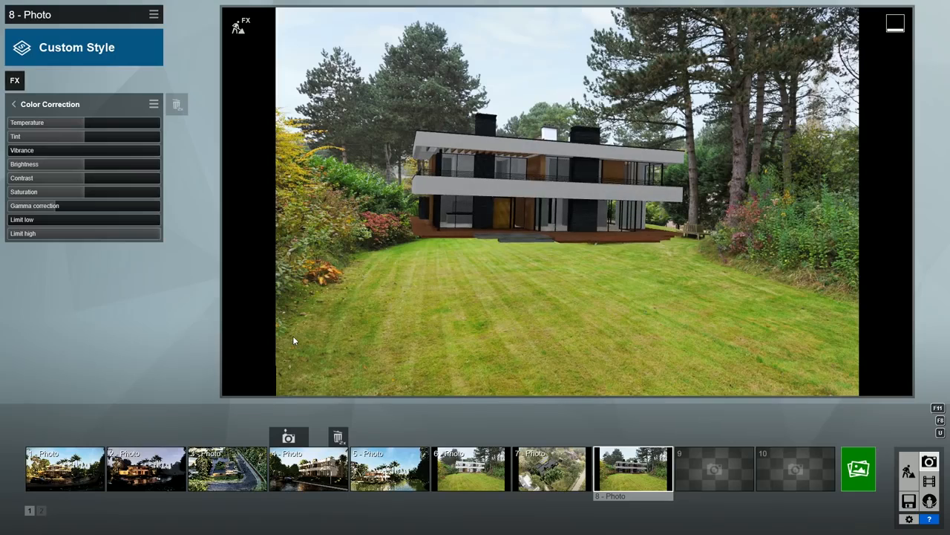
left_click_drag(153, 237, 107, 237)
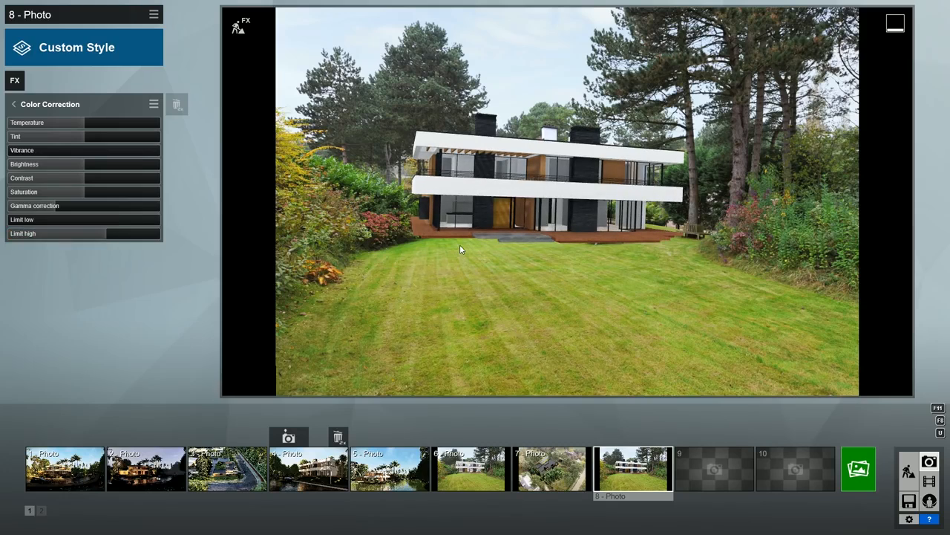
Step: Place a ScotsPine-M RT tree just behind the villa on the BASE layer to hide the old chimney, and return to the photo
left_click(239, 29)
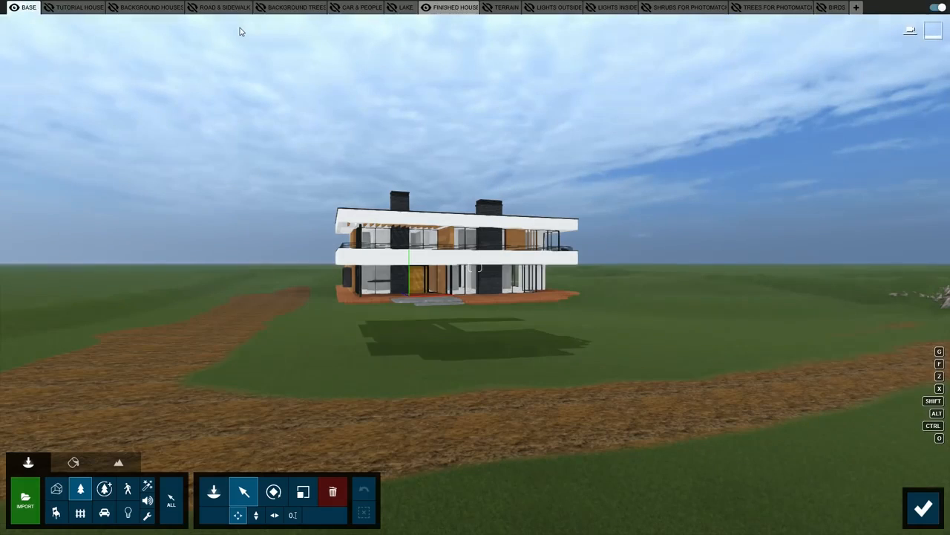
left_click(214, 493)
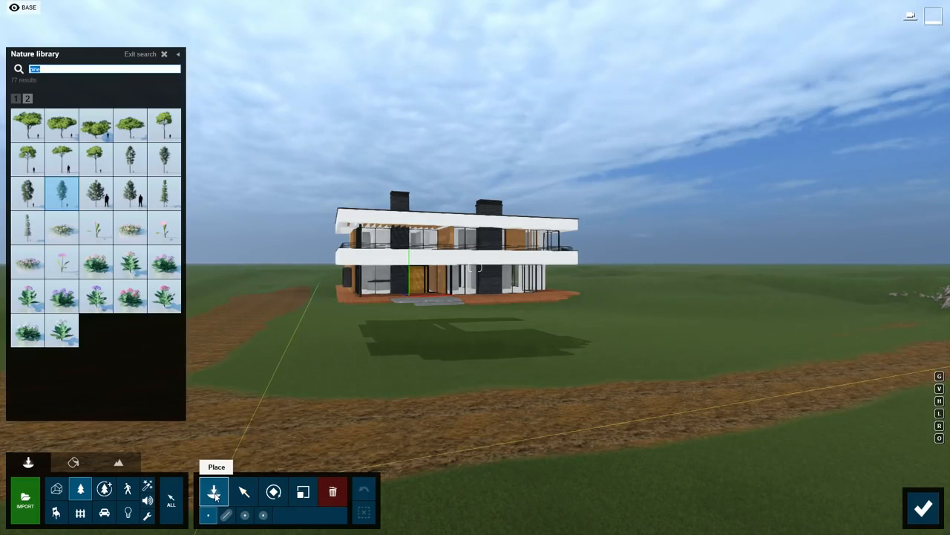
left_click(62, 195)
left_click(406, 295)
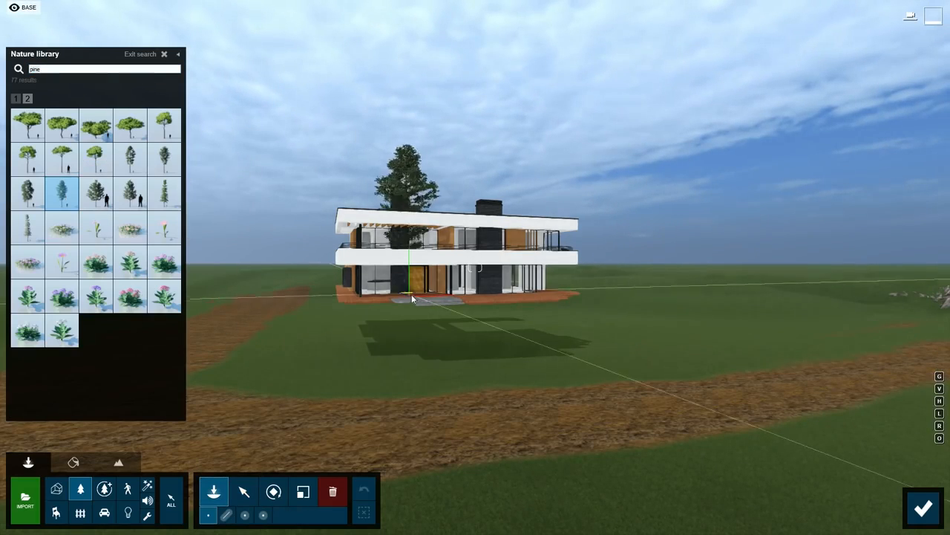
key("o")
right_click_drag(439, 281, 423, 394)
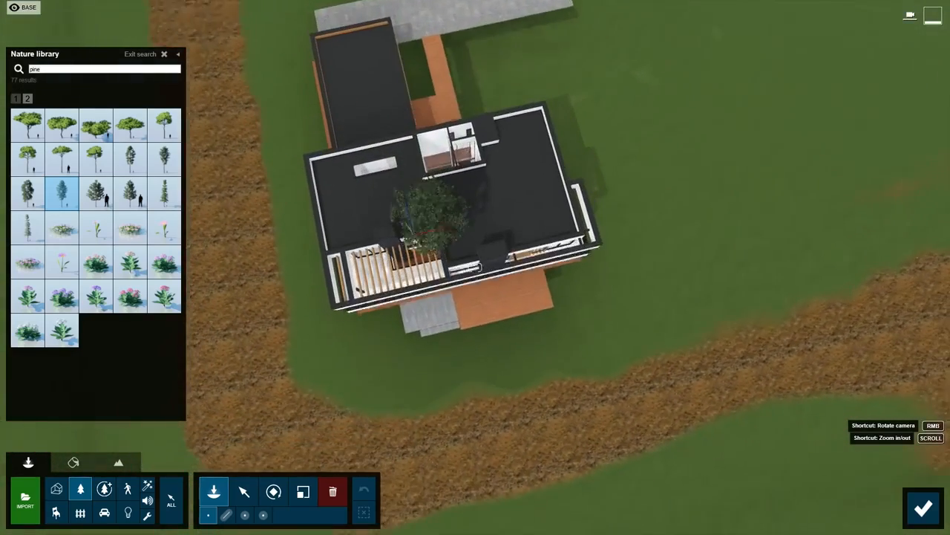
right_click_drag(438, 249, 441, 261)
left_click(466, 115)
left_click(244, 491)
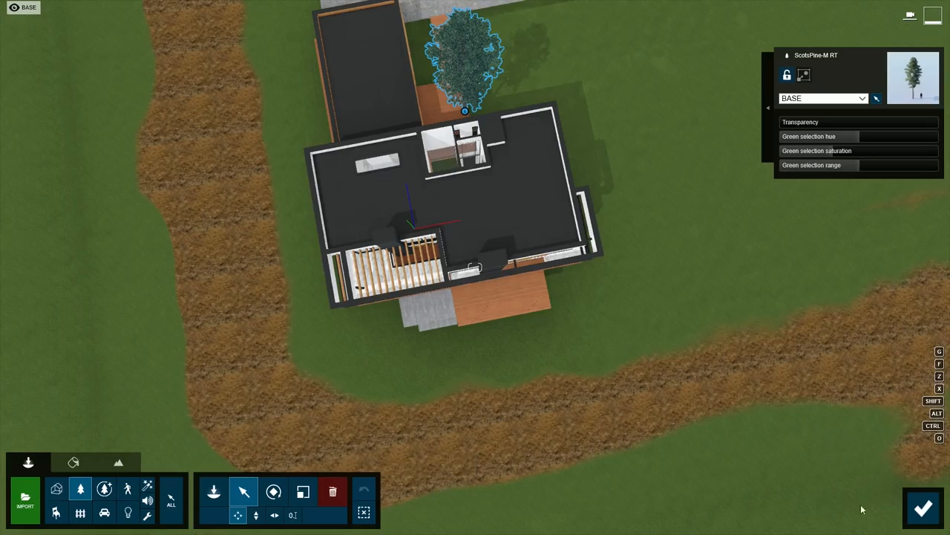
left_click(923, 508)
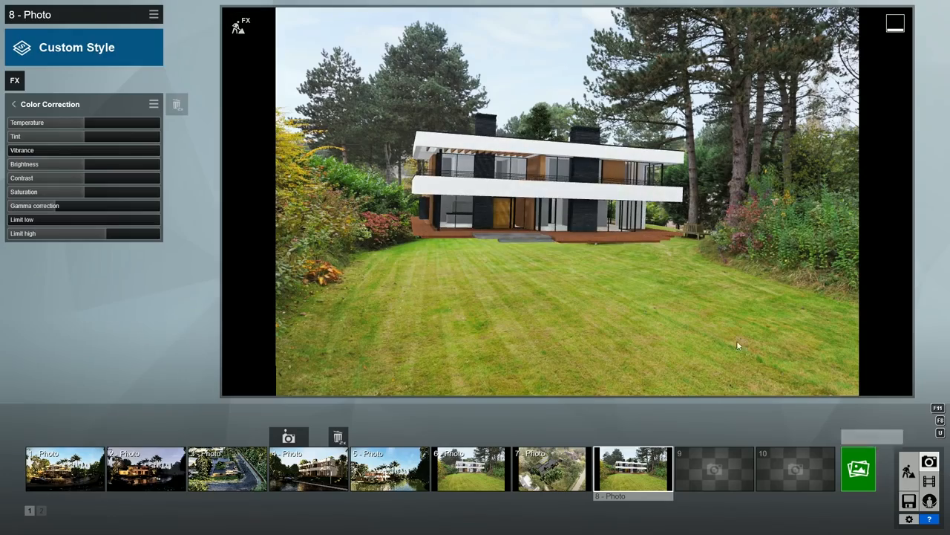
Step: Move the ScotsPine-M RT tree slightly sideways behind the villa to cover the old chimney, and return to the photo
left_click(238, 27)
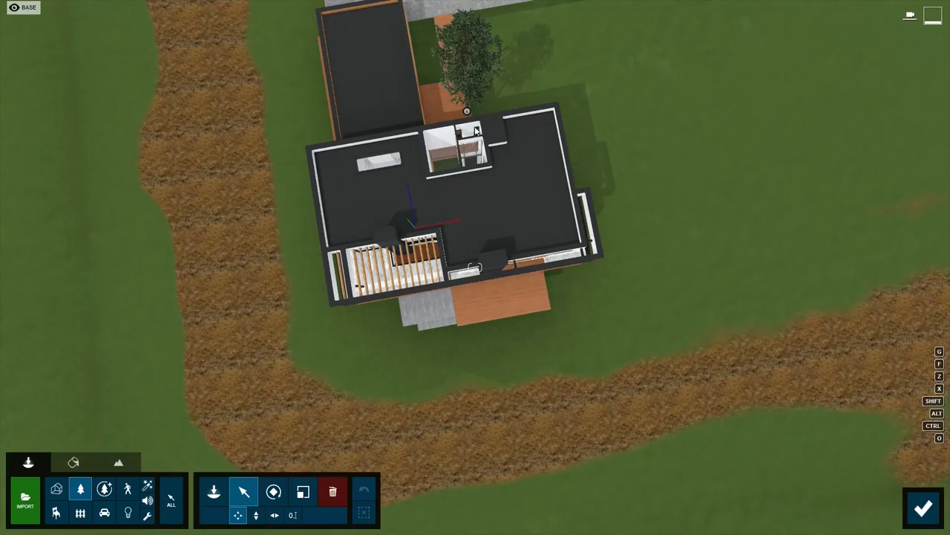
left_click(469, 110)
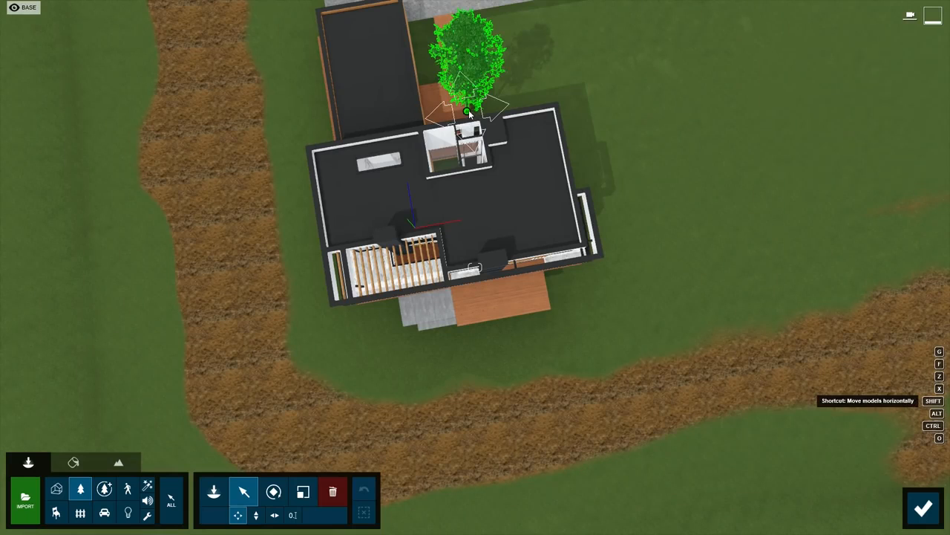
left_click(468, 110)
left_click_drag(468, 110, 483, 108)
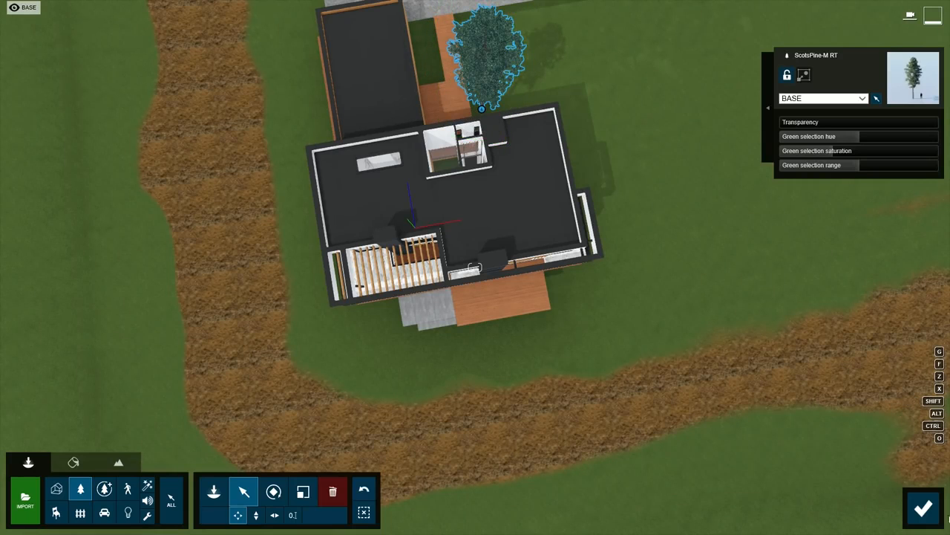
left_click(923, 507)
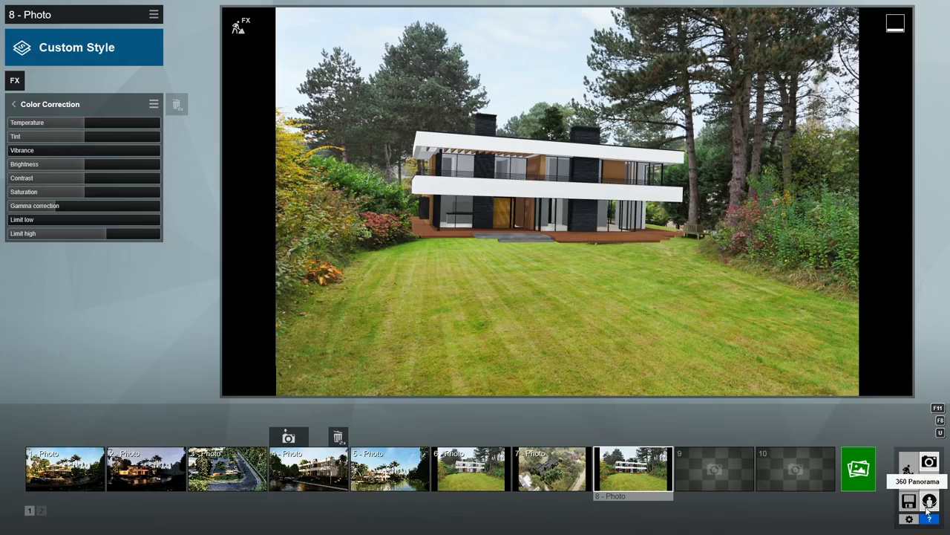
Step: Render the current shot at Desktop 1920x1080 and open its output folder
left_click(861, 474)
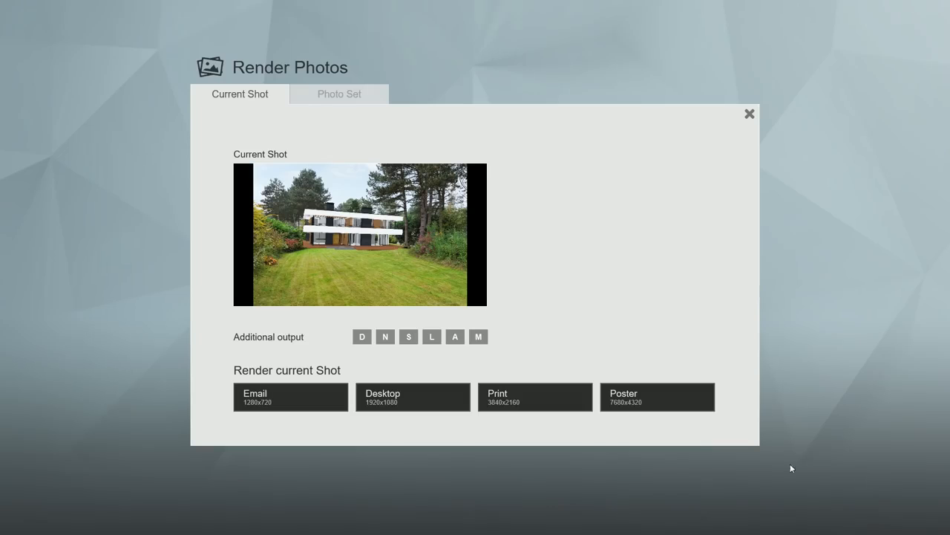
left_click(416, 399)
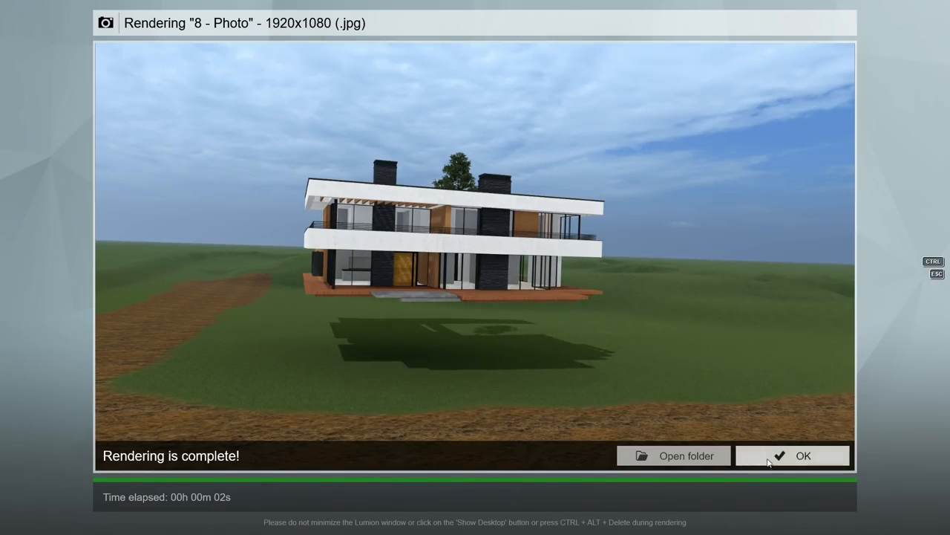
left_click(672, 455)
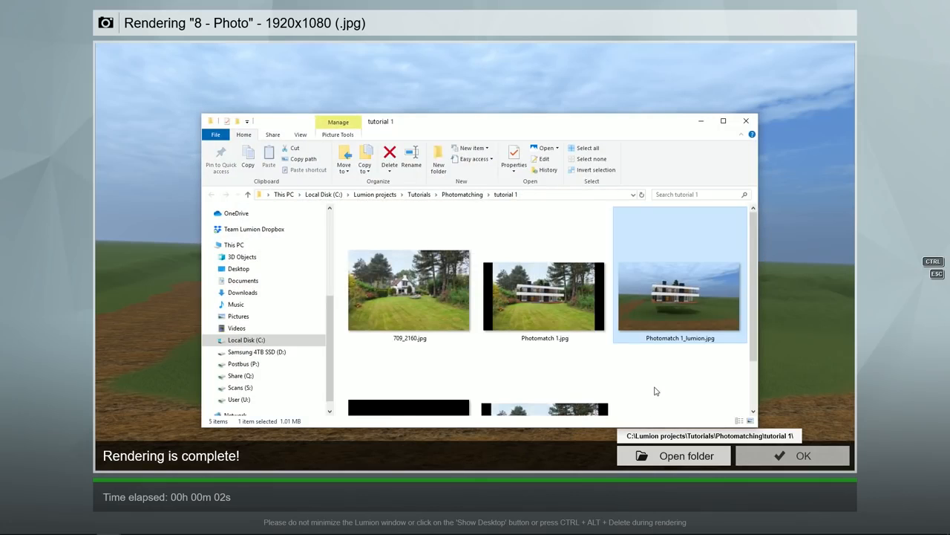
Step: Look through the rendered output files and open Photomatch 1.jpg
scroll(657, 391, "down", 1)
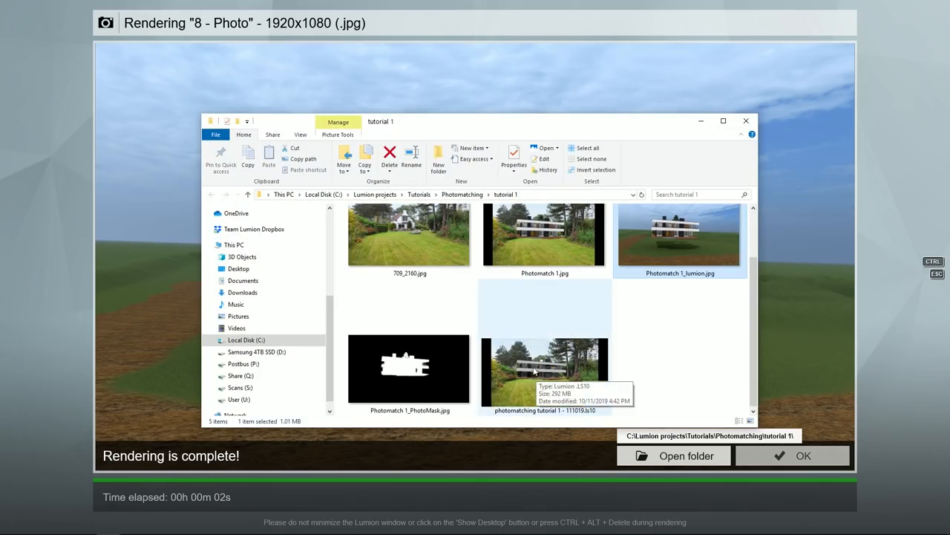
scroll(537, 372, "up", 1)
double_click(562, 257)
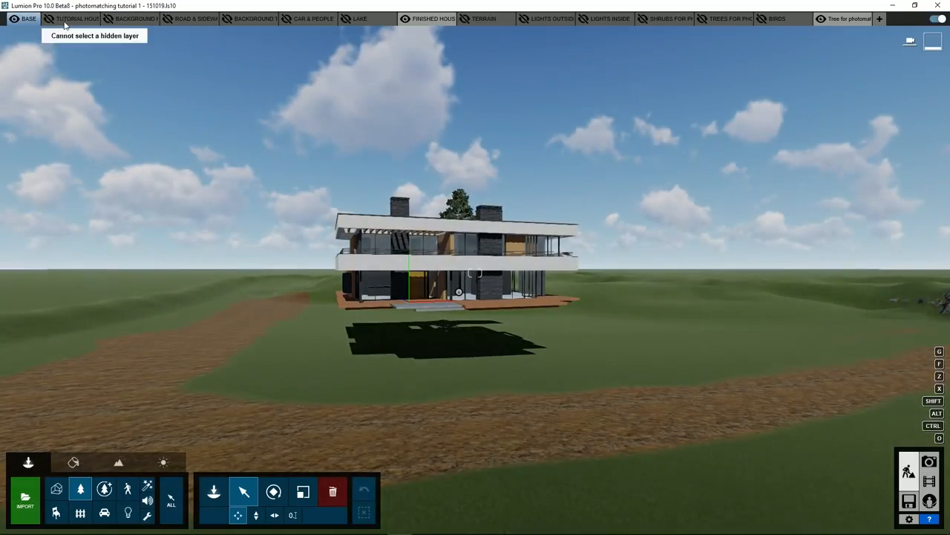
Step: Show both background layers, the road, CAR & PEOPLE, TERRAIN and BIRDS layers, and hide the tree layer for photomatching
left_click(110, 19)
left_click(168, 20)
left_click(227, 19)
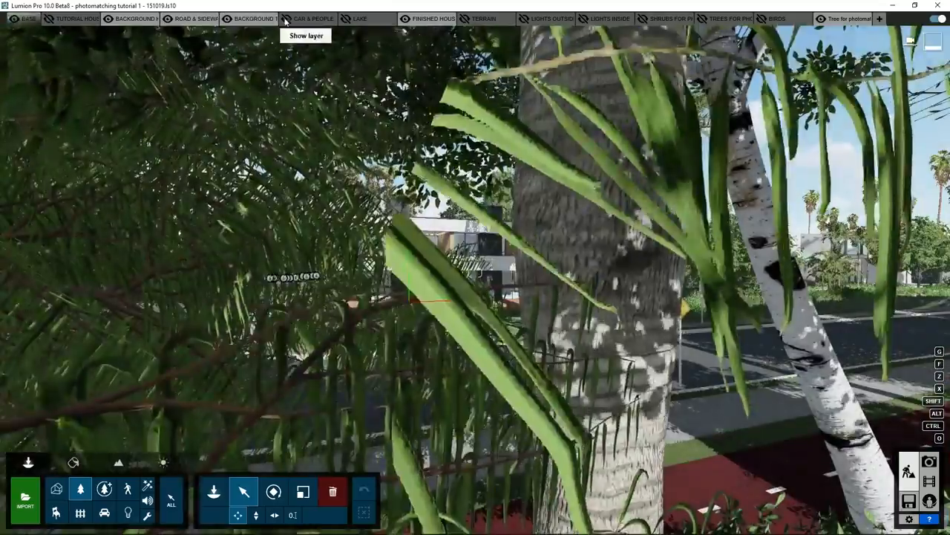
left_click(288, 19)
left_click(466, 20)
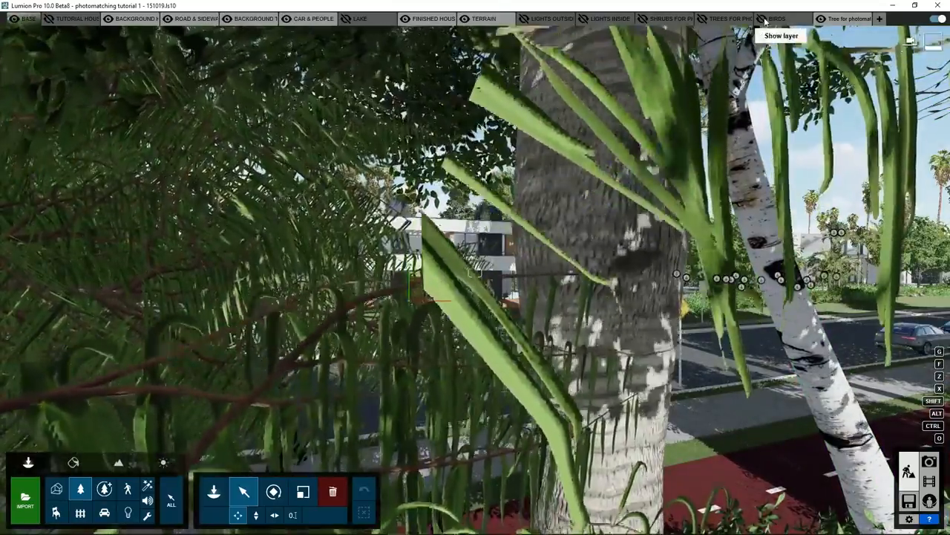
left_click(761, 19)
left_click(821, 20)
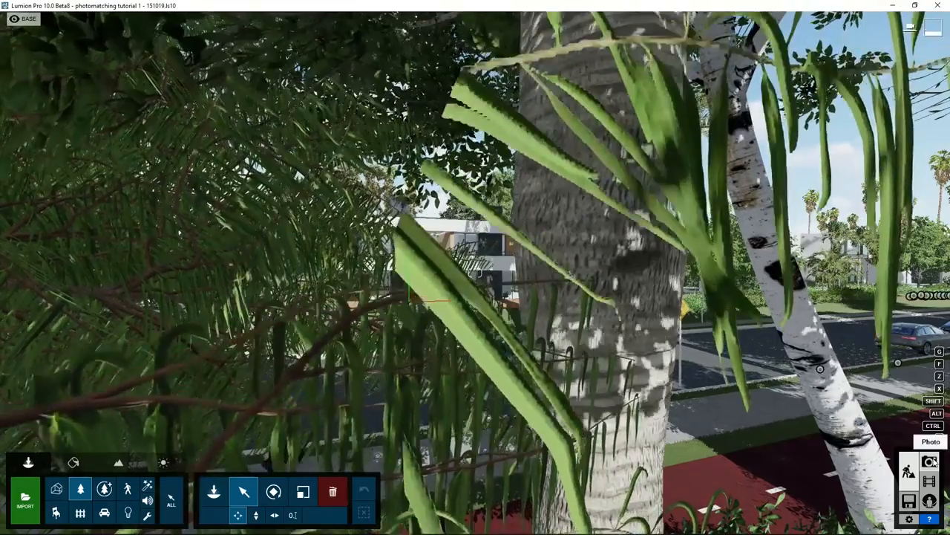
Step: Add a Layer Visibility effect from the Objects effects to photo 8
left_click(929, 461)
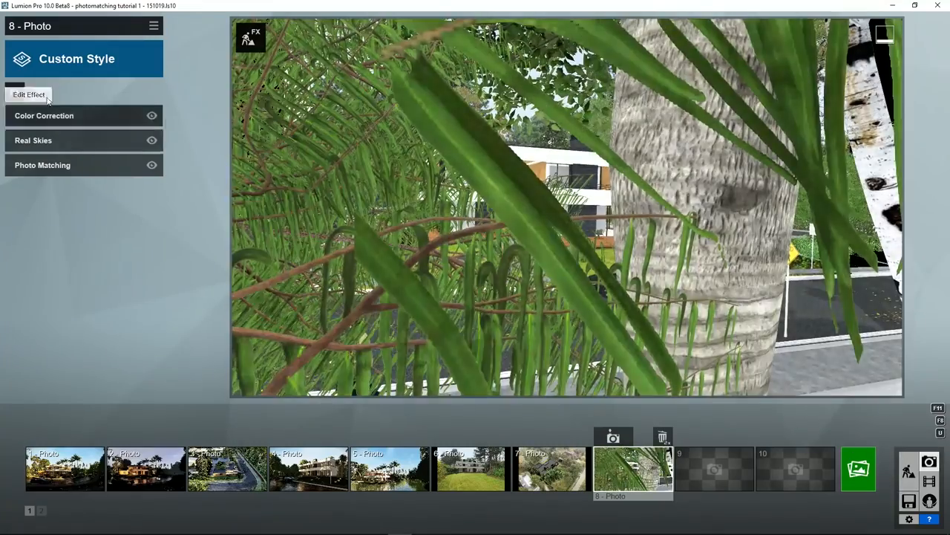
left_click(15, 93)
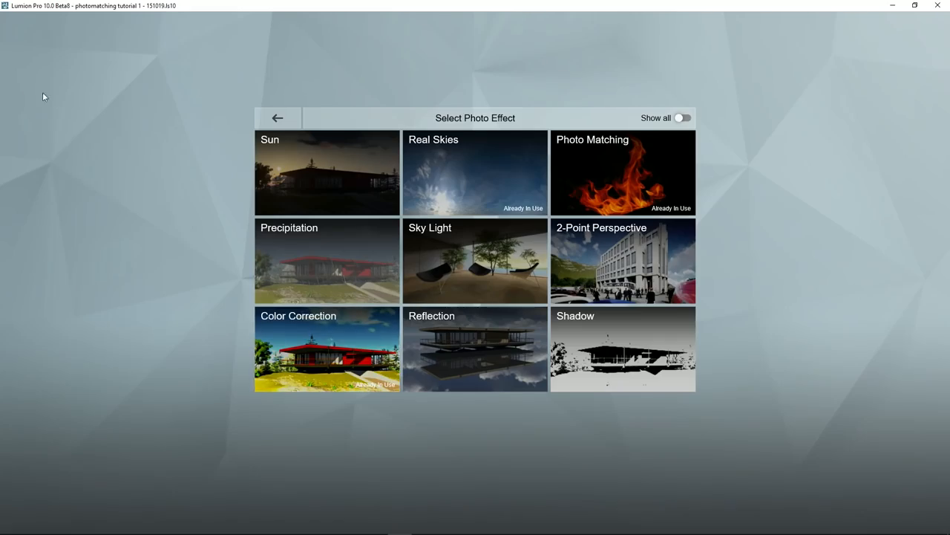
left_click(682, 118)
left_click(290, 205)
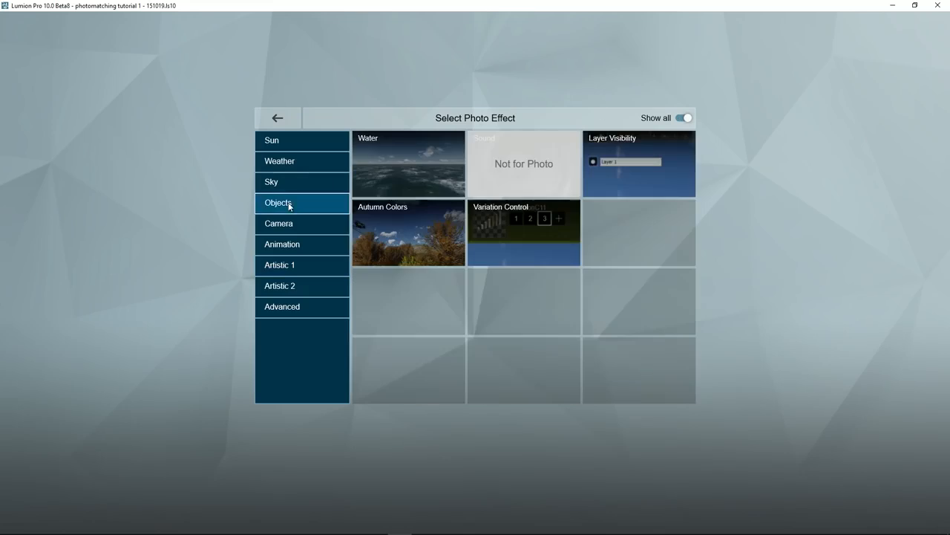
left_click(605, 166)
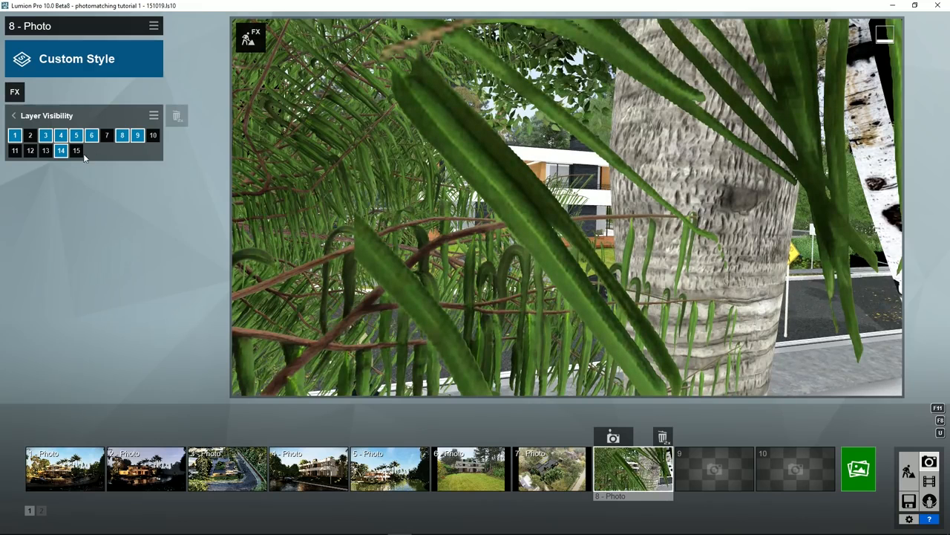
Step: Turn off layers 3, 4, 5, 6 and 9 in the Layer Visibility effect, keeping layer 8 on
left_click(46, 136)
left_click(60, 136)
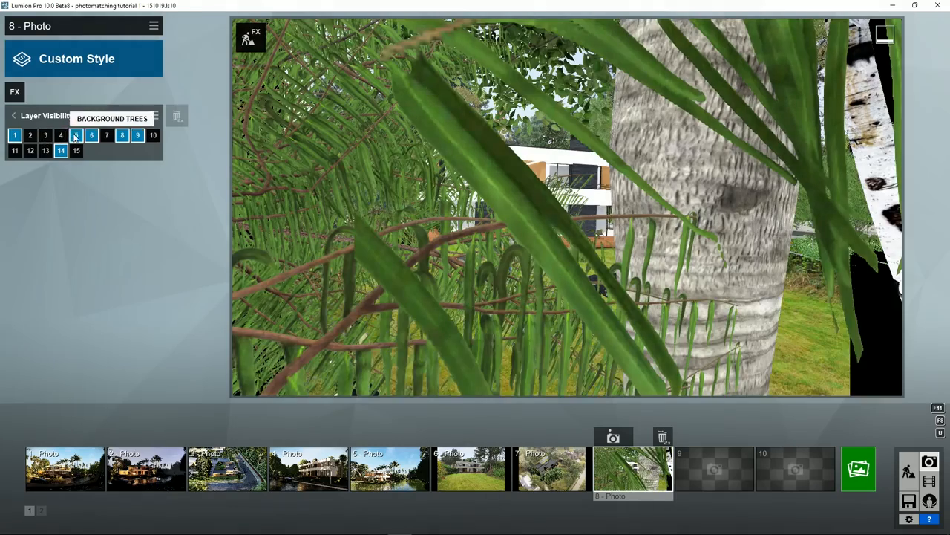
left_click(75, 135)
left_click(92, 135)
left_click(122, 136)
left_click(137, 136)
left_click(121, 135)
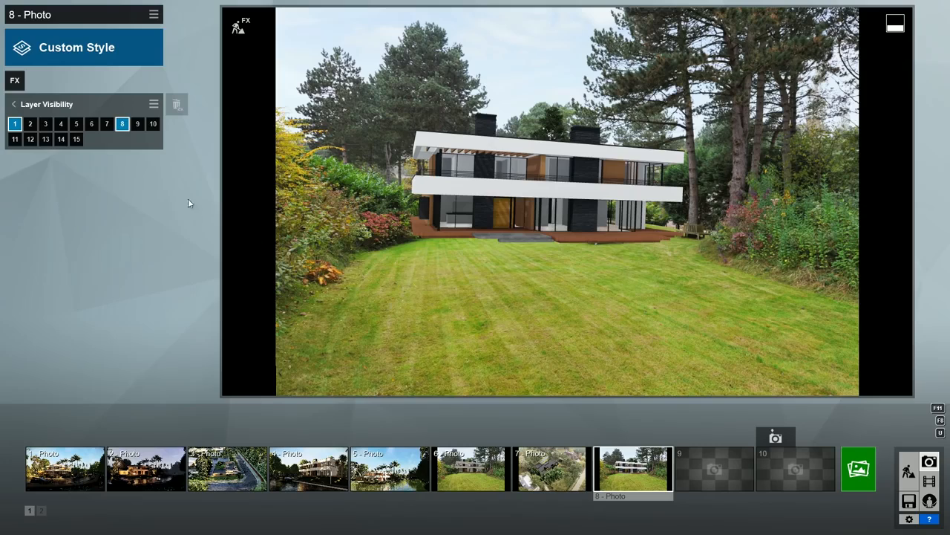
Step: Open the Photo Matching editor to check how the scene layers display there, and close it
left_click(12, 105)
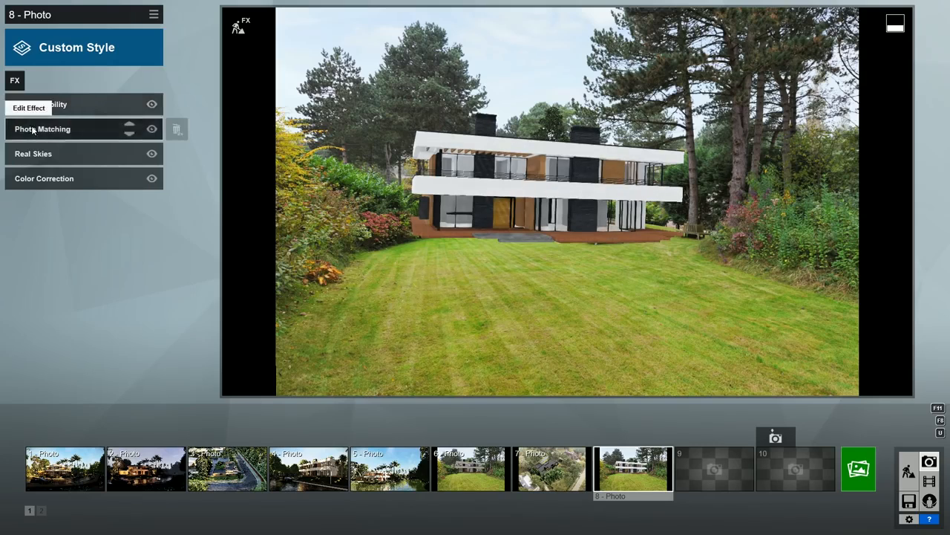
left_click(31, 129)
left_click(31, 134)
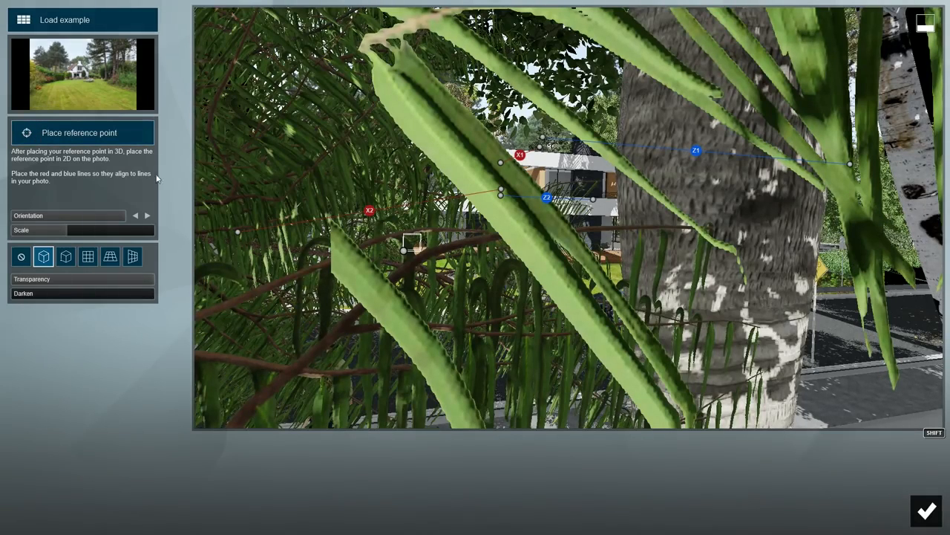
left_click(921, 511)
Step: Hide both background layers, the road, CAR & PEOPLE, TERRAIN and BIRDS layers in Build mode, and reopen the photo's Photo Matching editor
left_click(906, 467)
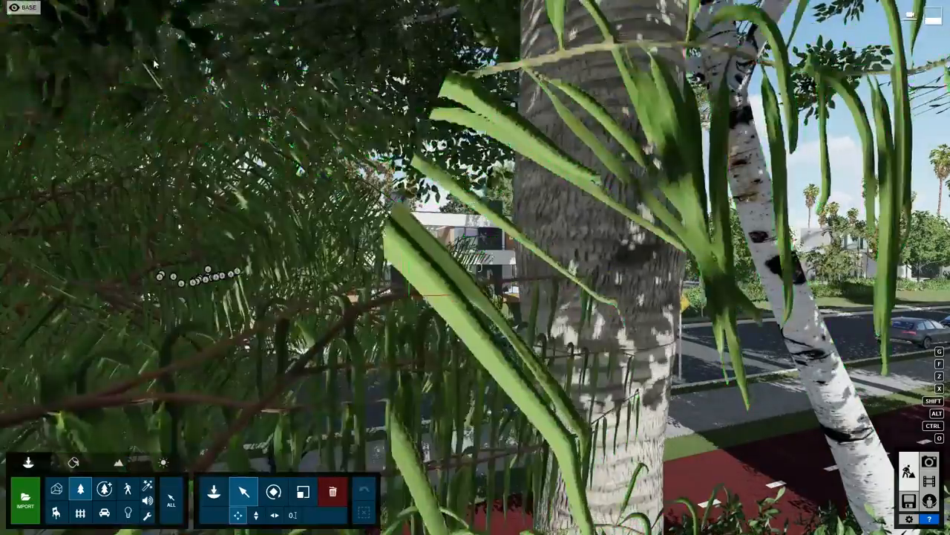
mouse_move(57, 12)
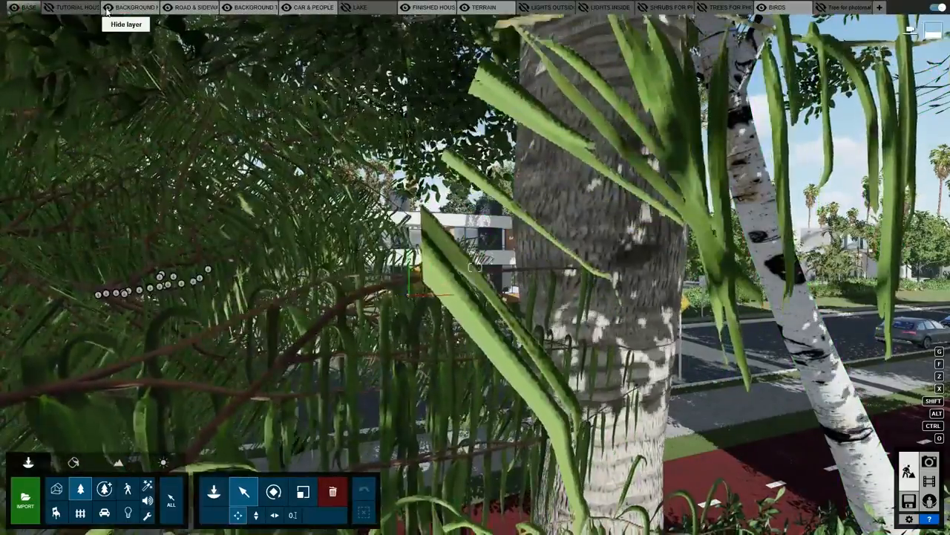
left_click(108, 6)
left_click(168, 7)
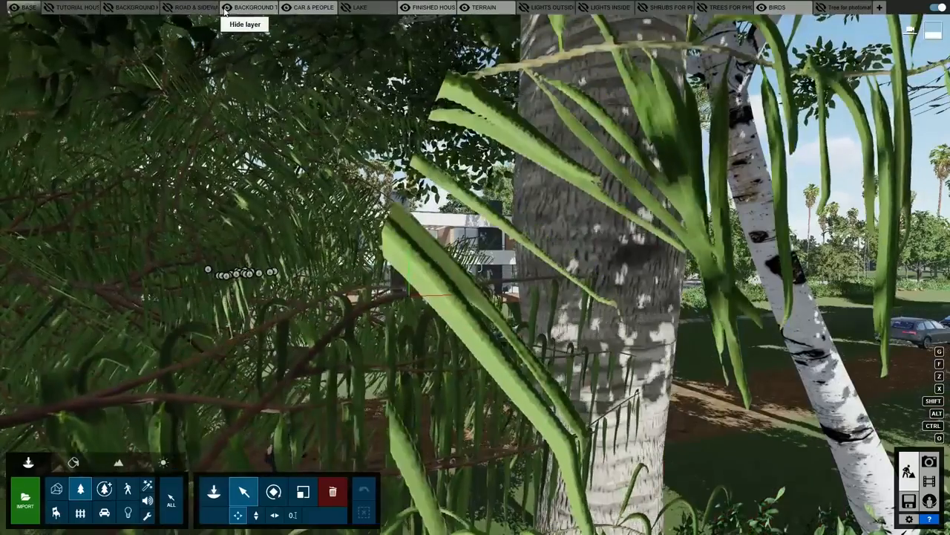
left_click(227, 6)
left_click(286, 7)
left_click(465, 7)
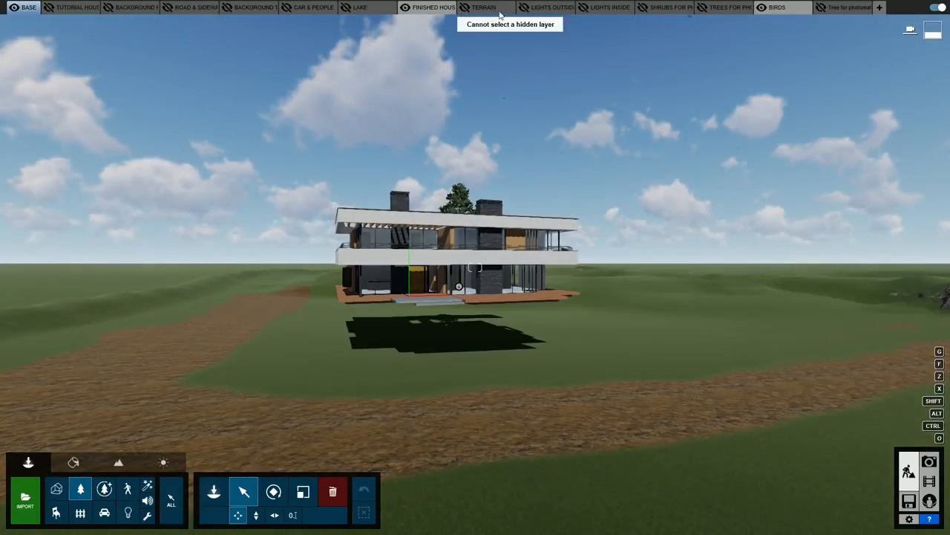
left_click(761, 6)
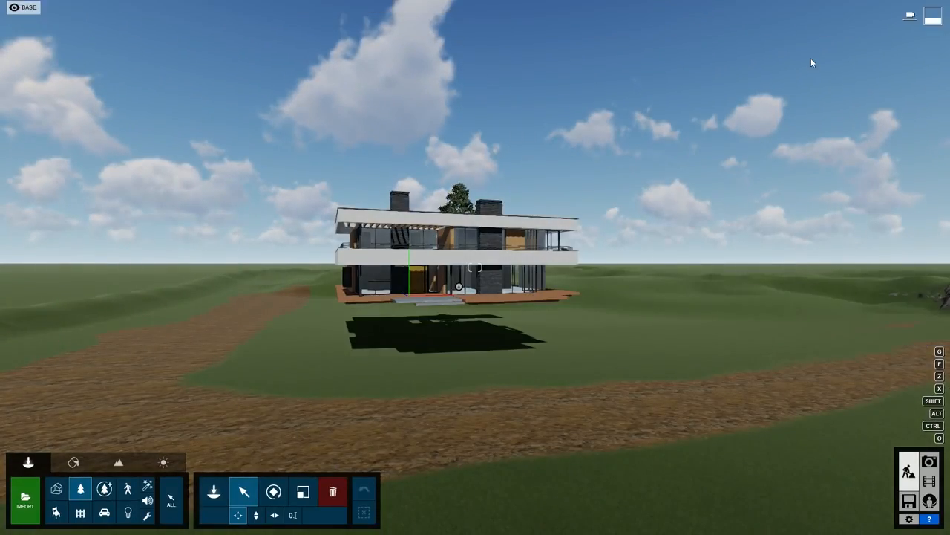
left_click(929, 461)
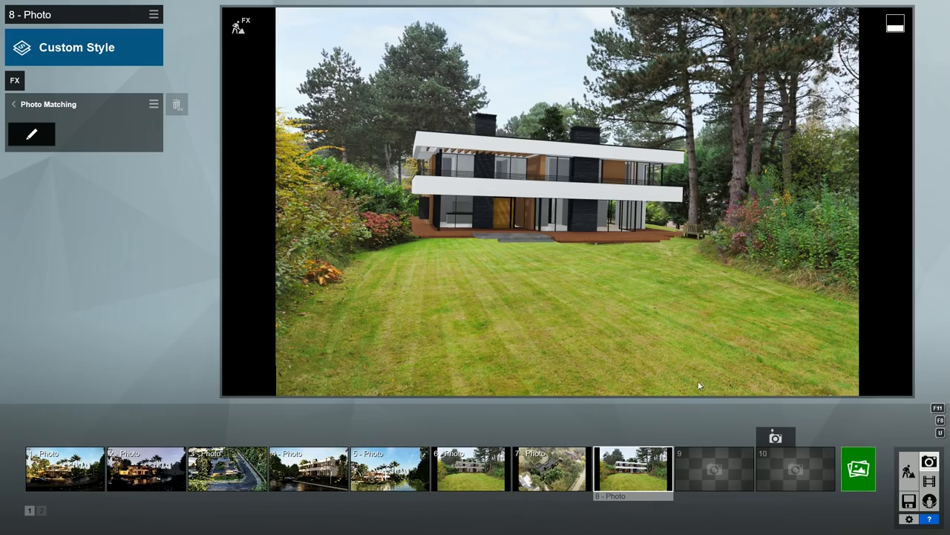
left_click(32, 134)
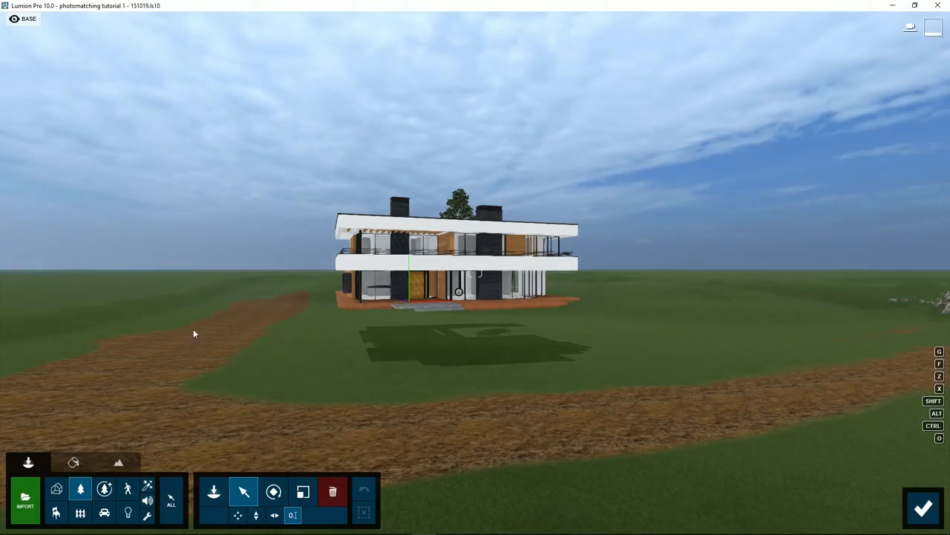
Step: Place the bush from page 2 of the Nature library at the ends of the villa's terrace
left_click(214, 491)
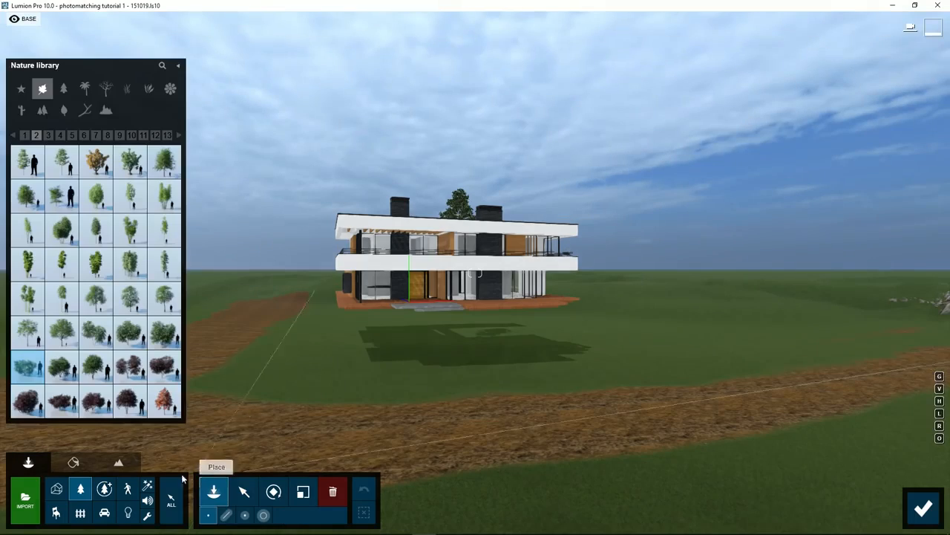
left_click(27, 366)
right_click_drag(330, 344, 344, 312)
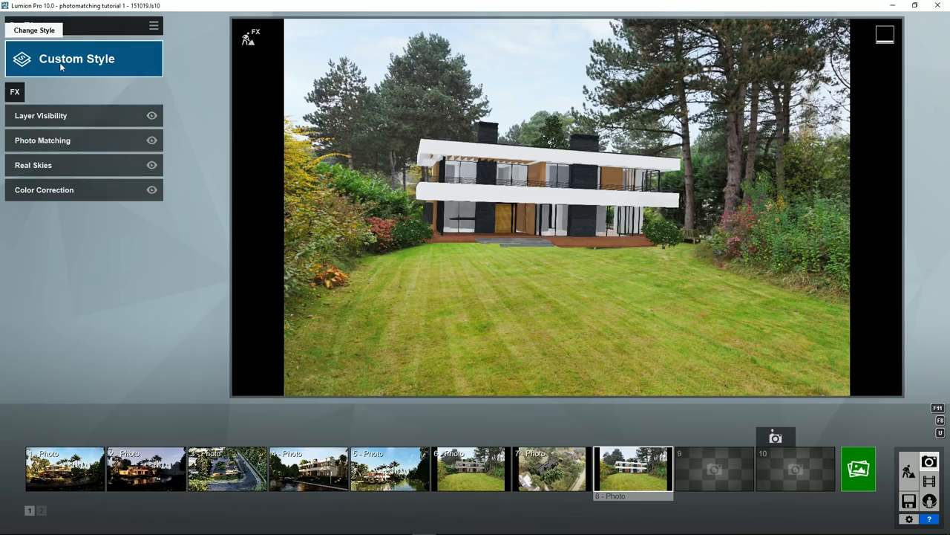
Step: Apply the Overcast style to the photo and slightly lower the Color Correction high limit
left_click(61, 61)
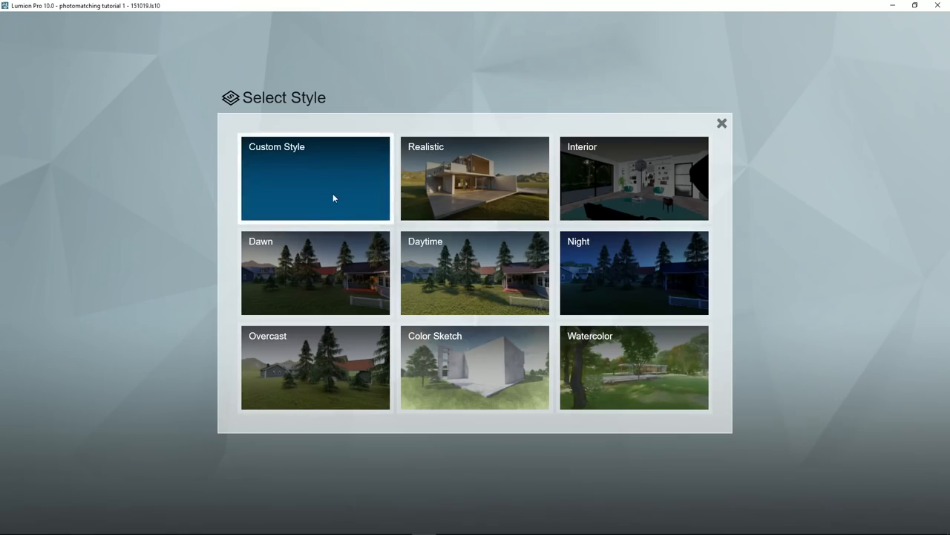
left_click(318, 352)
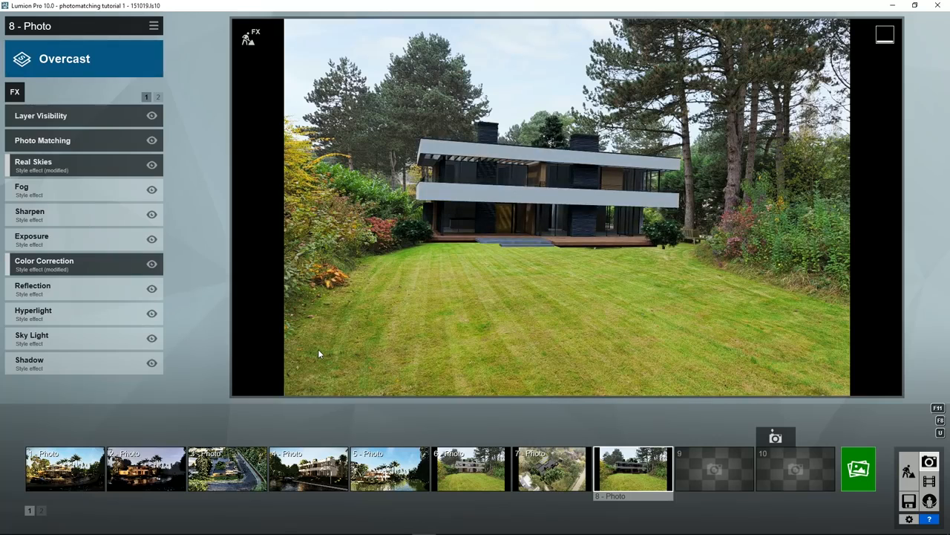
left_click(66, 263)
left_click_drag(107, 250, 92, 250)
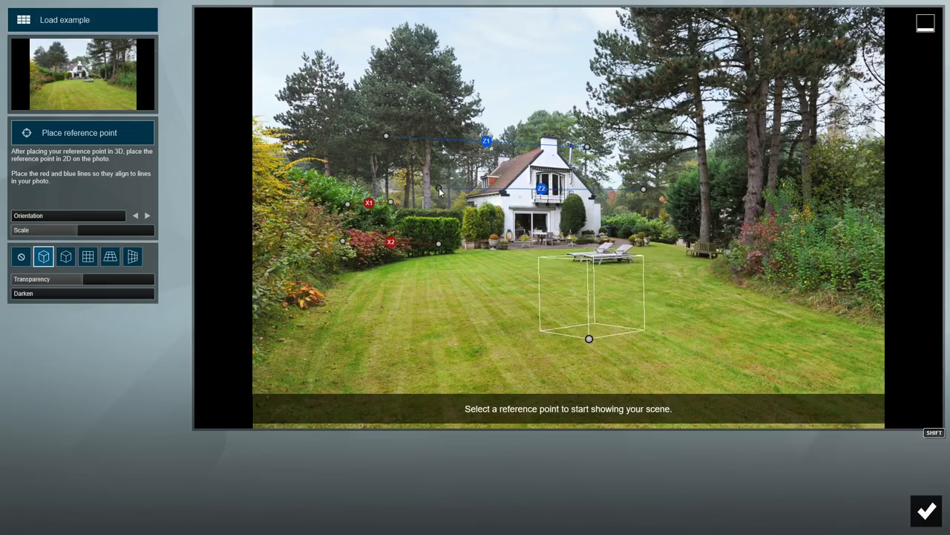
Step: Align the blue Z1 guide line in the garden photo starting from the old chimney, and reduce the model scale
left_click_drag(586, 170, 559, 140)
left_click_drag(386, 136, 543, 137)
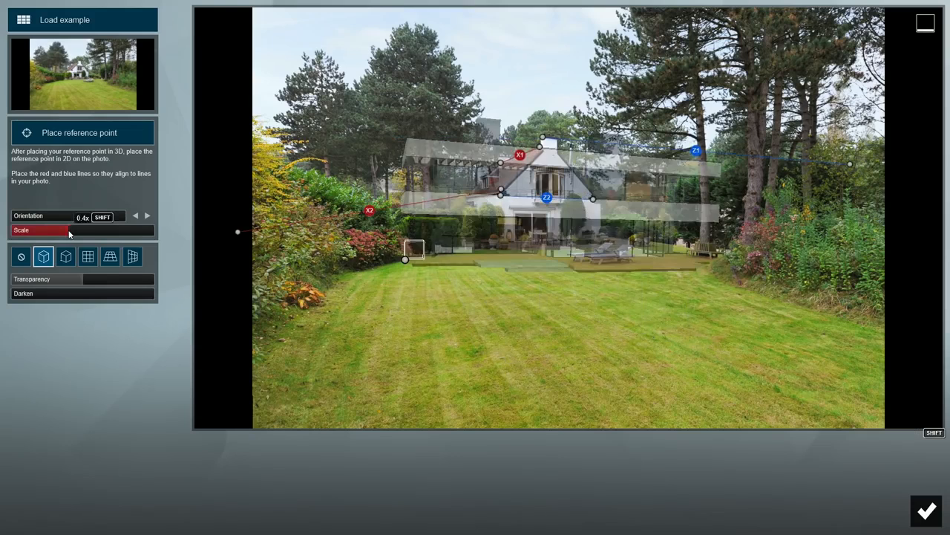
left_click_drag(69, 232, 30, 241, "shift")
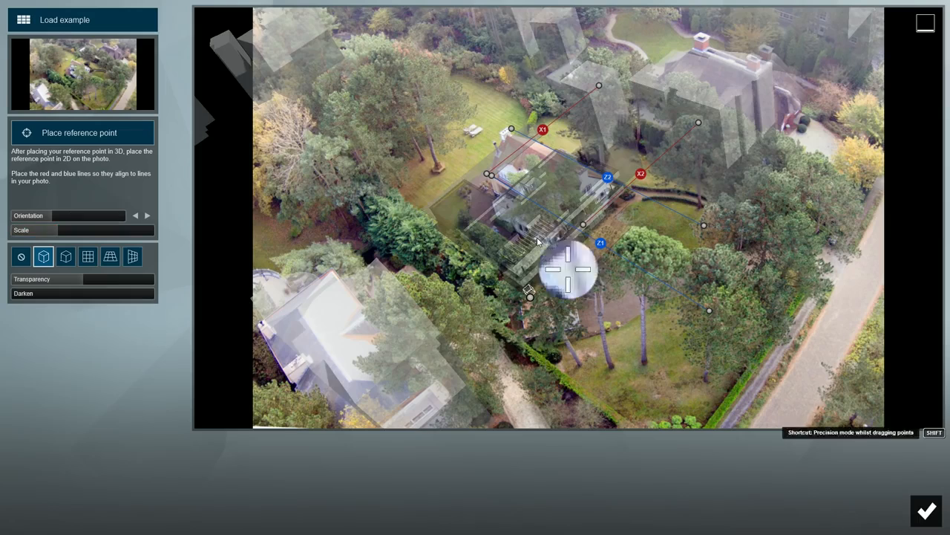
Step: Reposition the reference point on the aerial photo, move the tree in front of the villa sideways, and return to the photo
left_click_drag(530, 297, 516, 317)
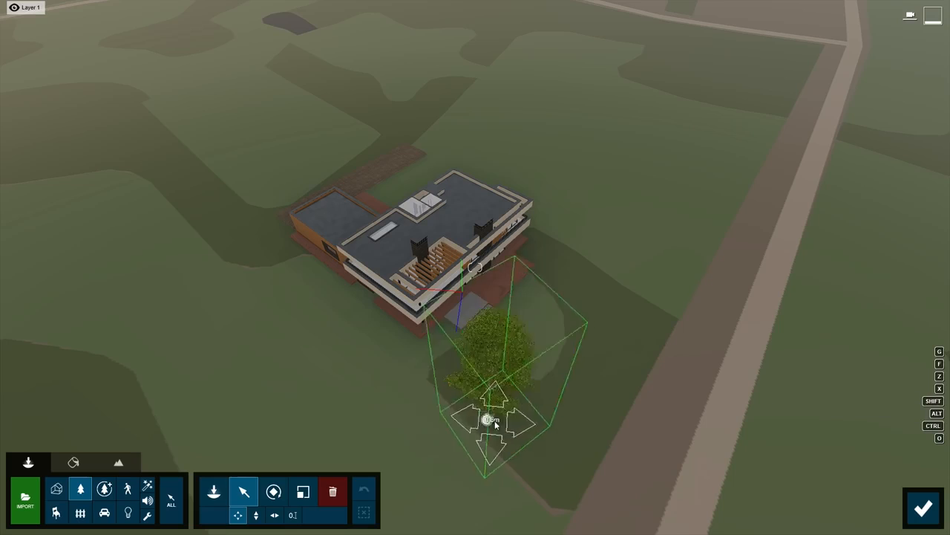
left_click_drag(510, 424, 572, 435)
left_click(923, 509)
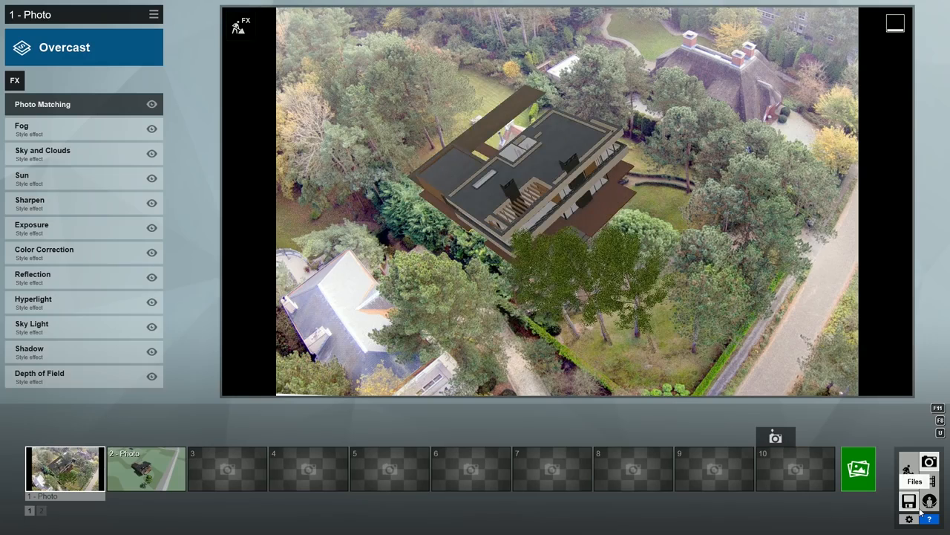